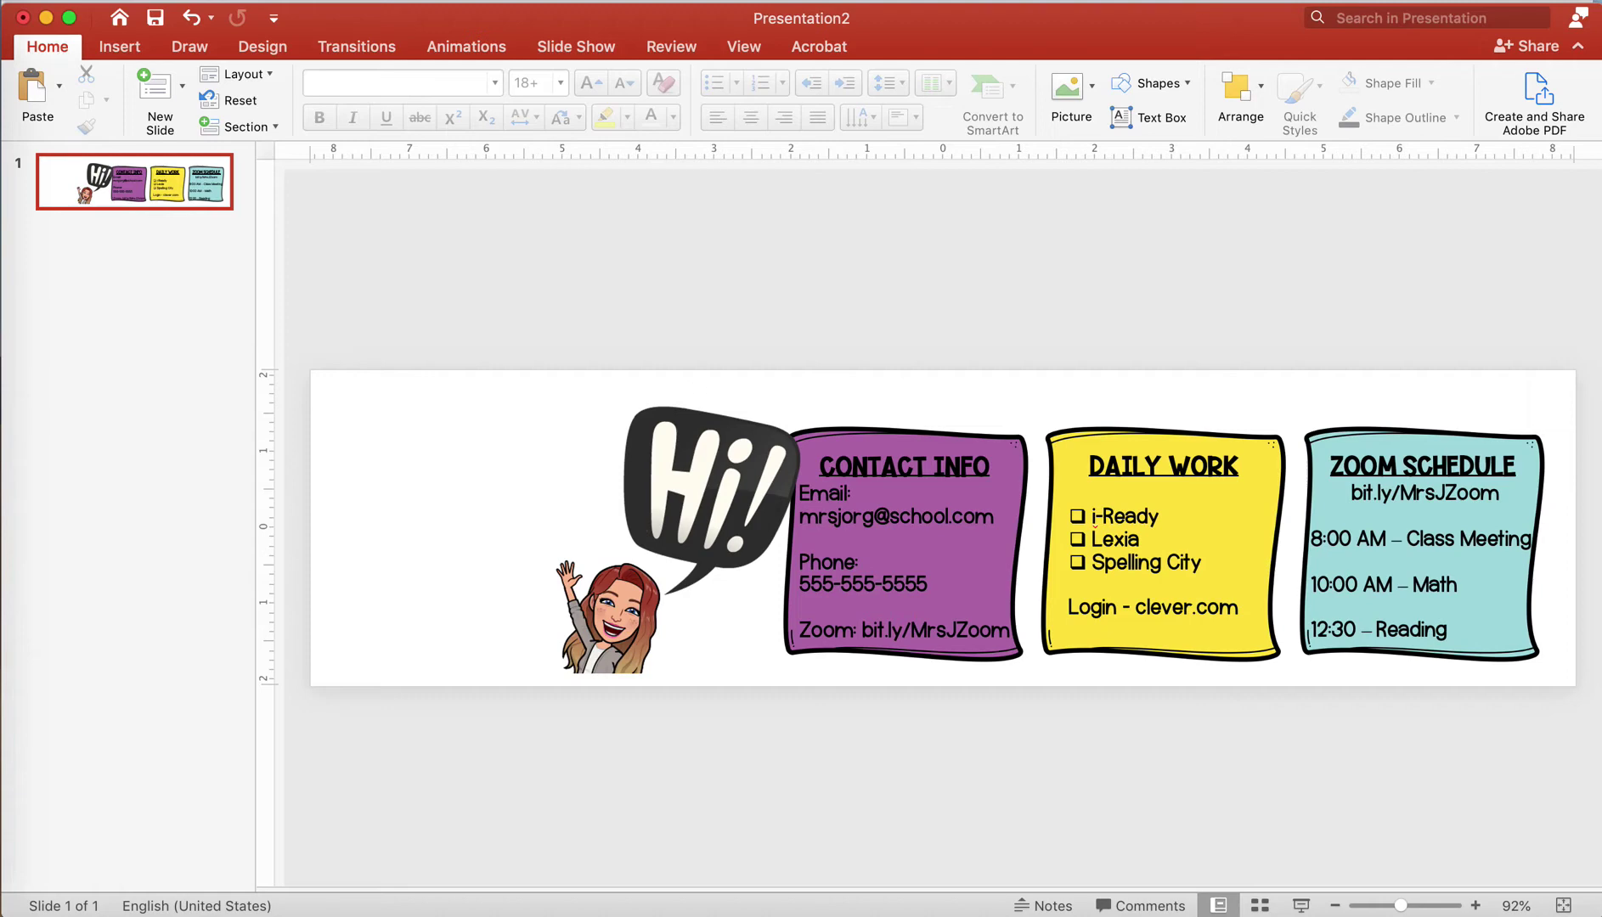
# Step: Check the slide size settings and close them unchanged
pyautogui.click(138, 2)
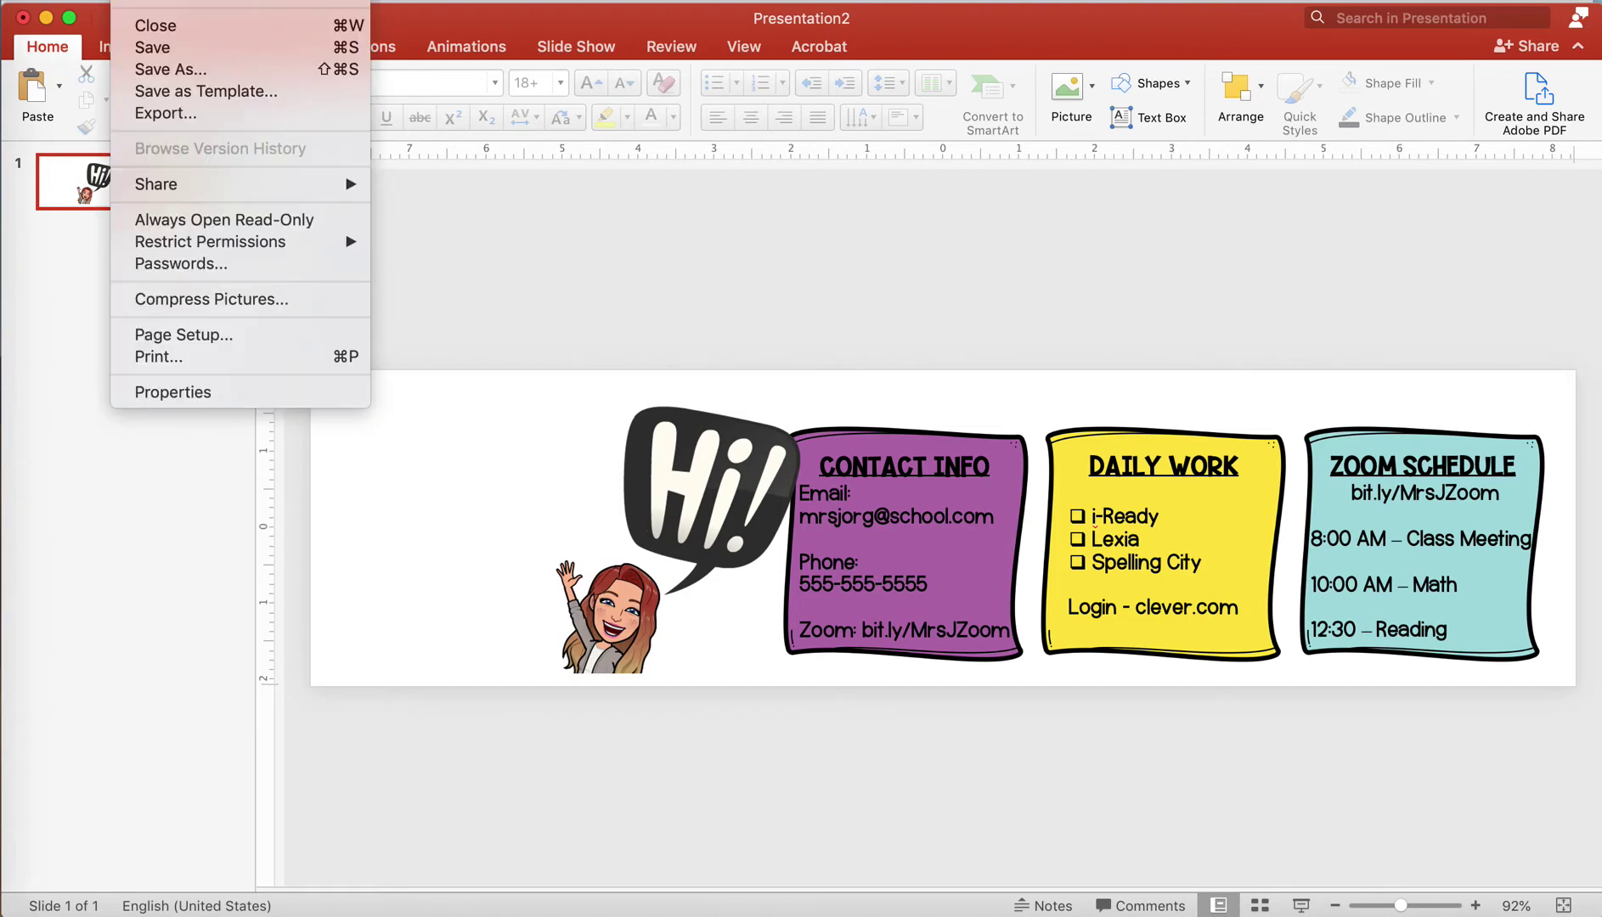
pyautogui.click(150, 339)
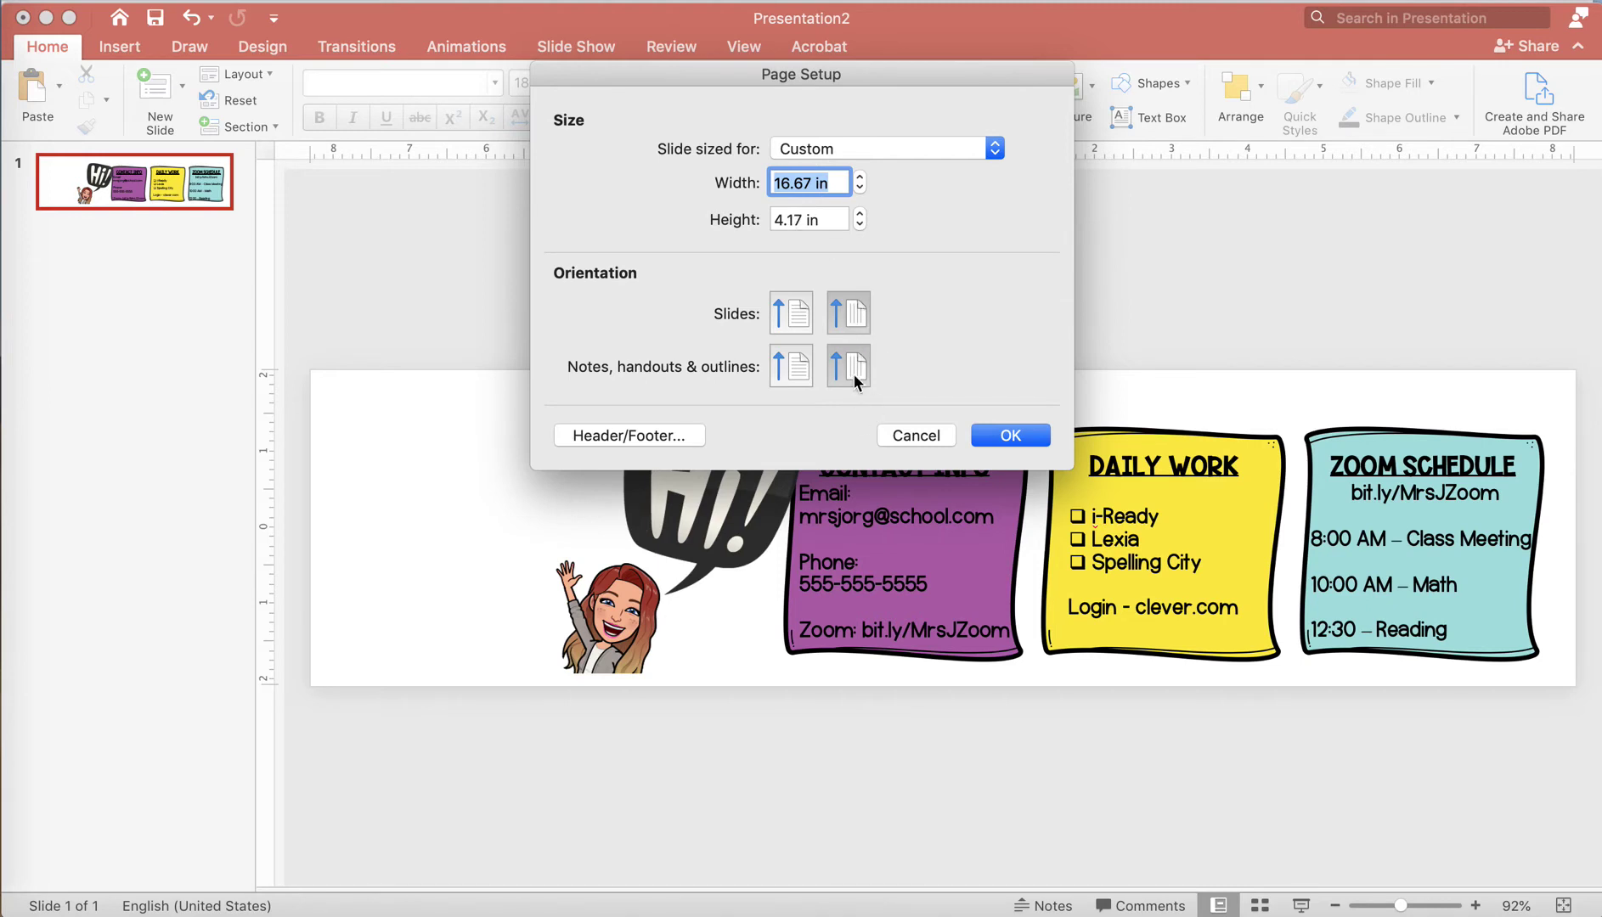
pyautogui.click(1009, 435)
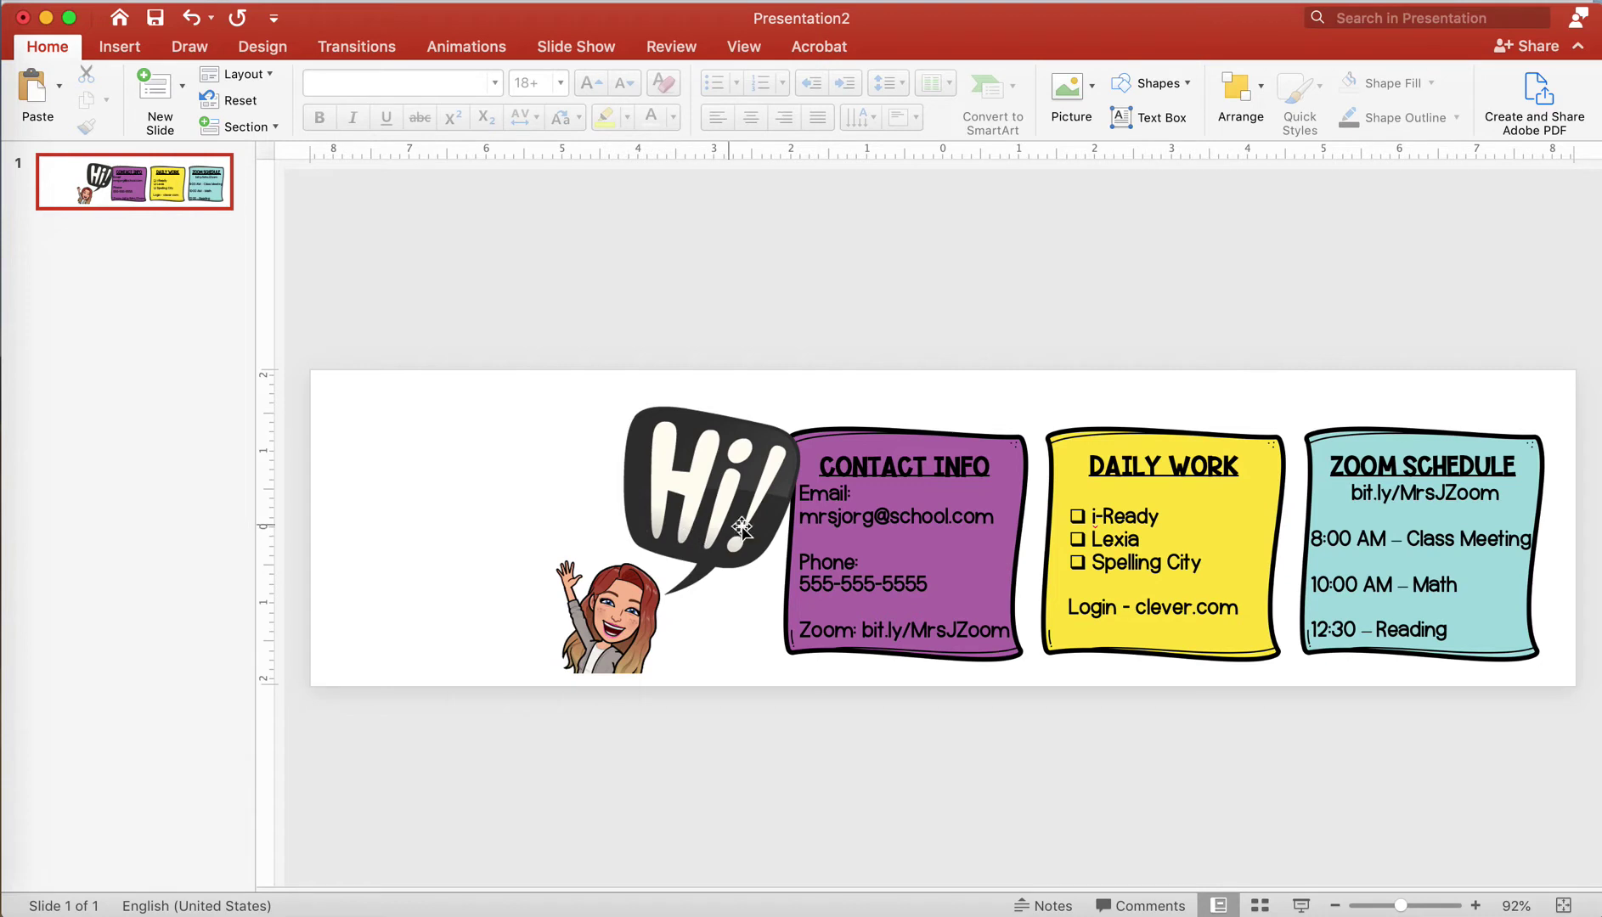
# Step: Select the Contact Info, Daily Work and Zoom Schedule sticky-note pictures in turn
pyautogui.click(843, 438)
pyautogui.click(1207, 442)
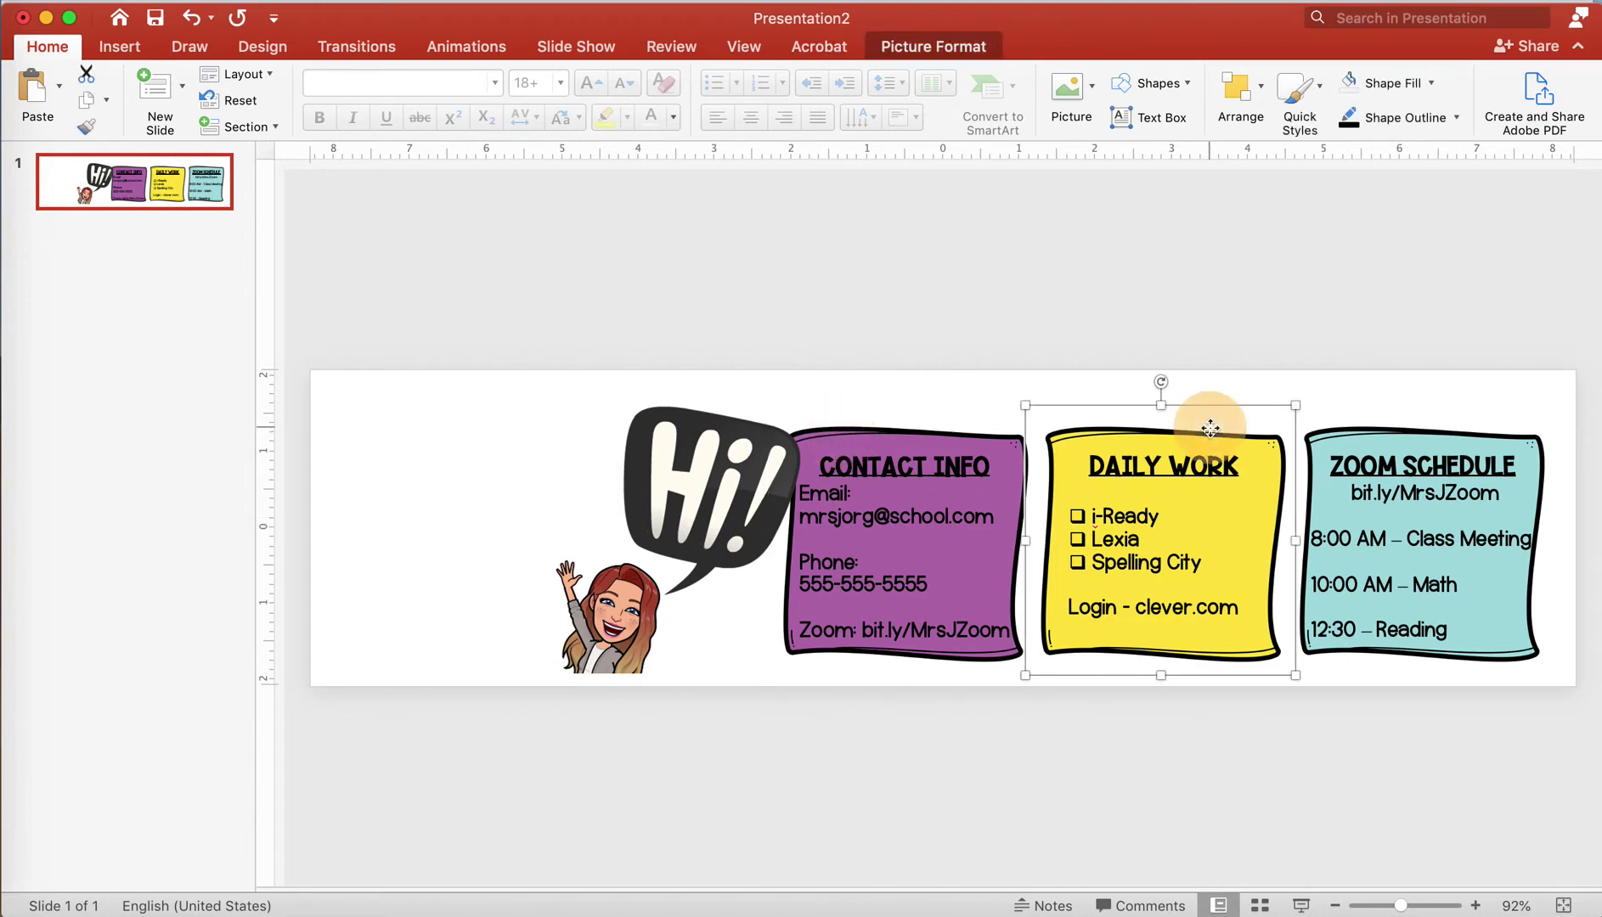
pyautogui.click(1407, 435)
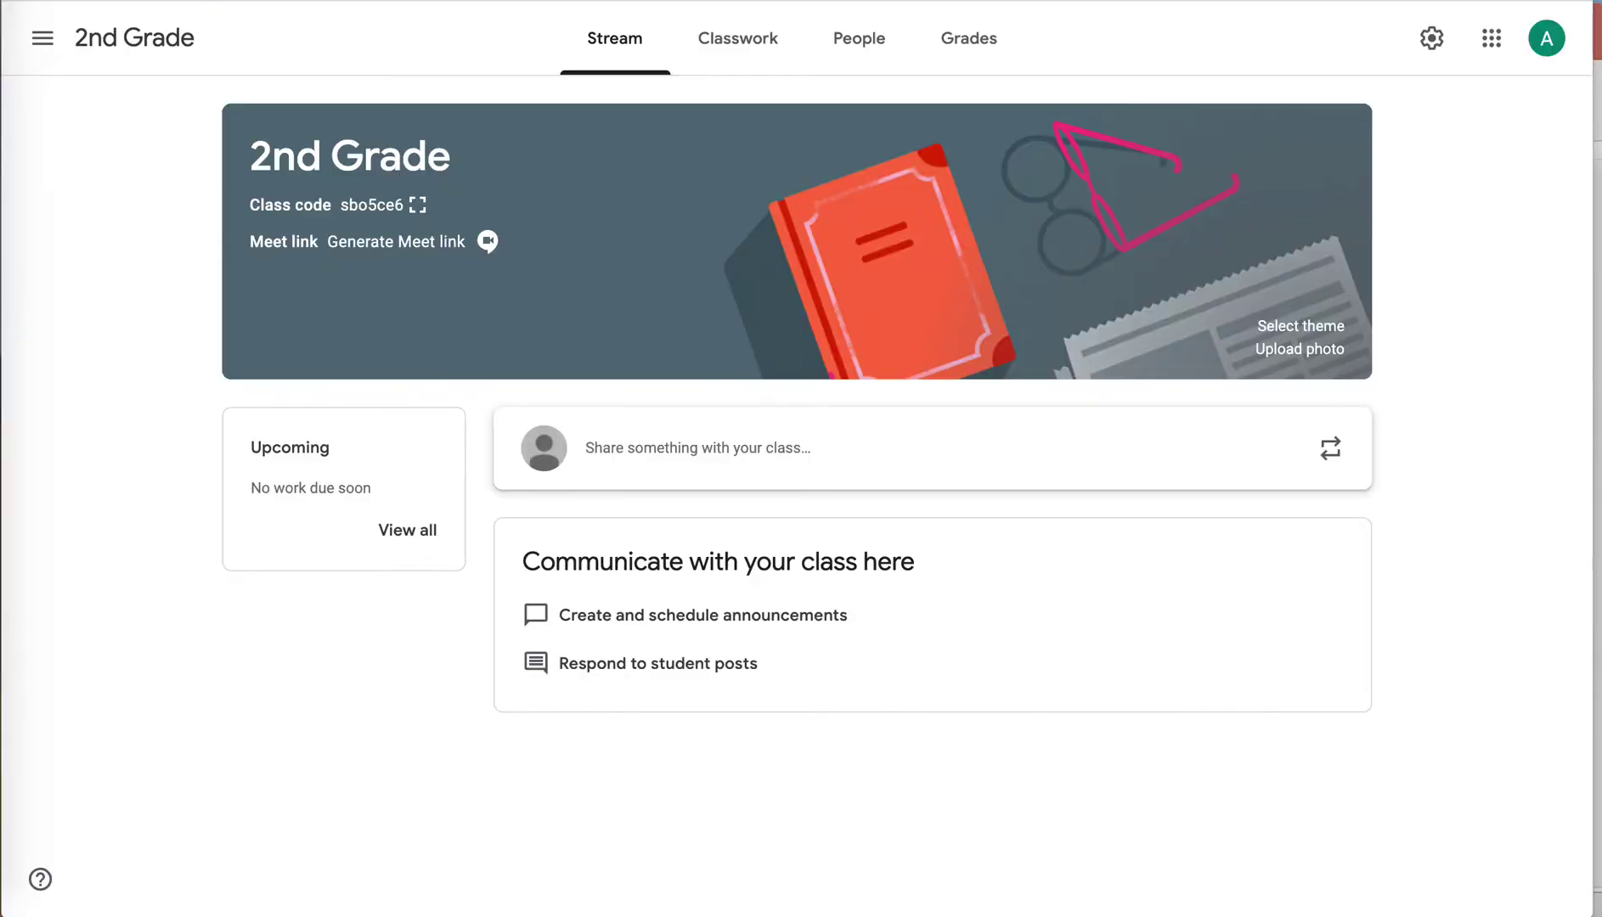
# Step: Preview the cyan pinned sticky-note clipart in the 'sticky note clipart blue' image results
pyautogui.moveTo(540, 19)
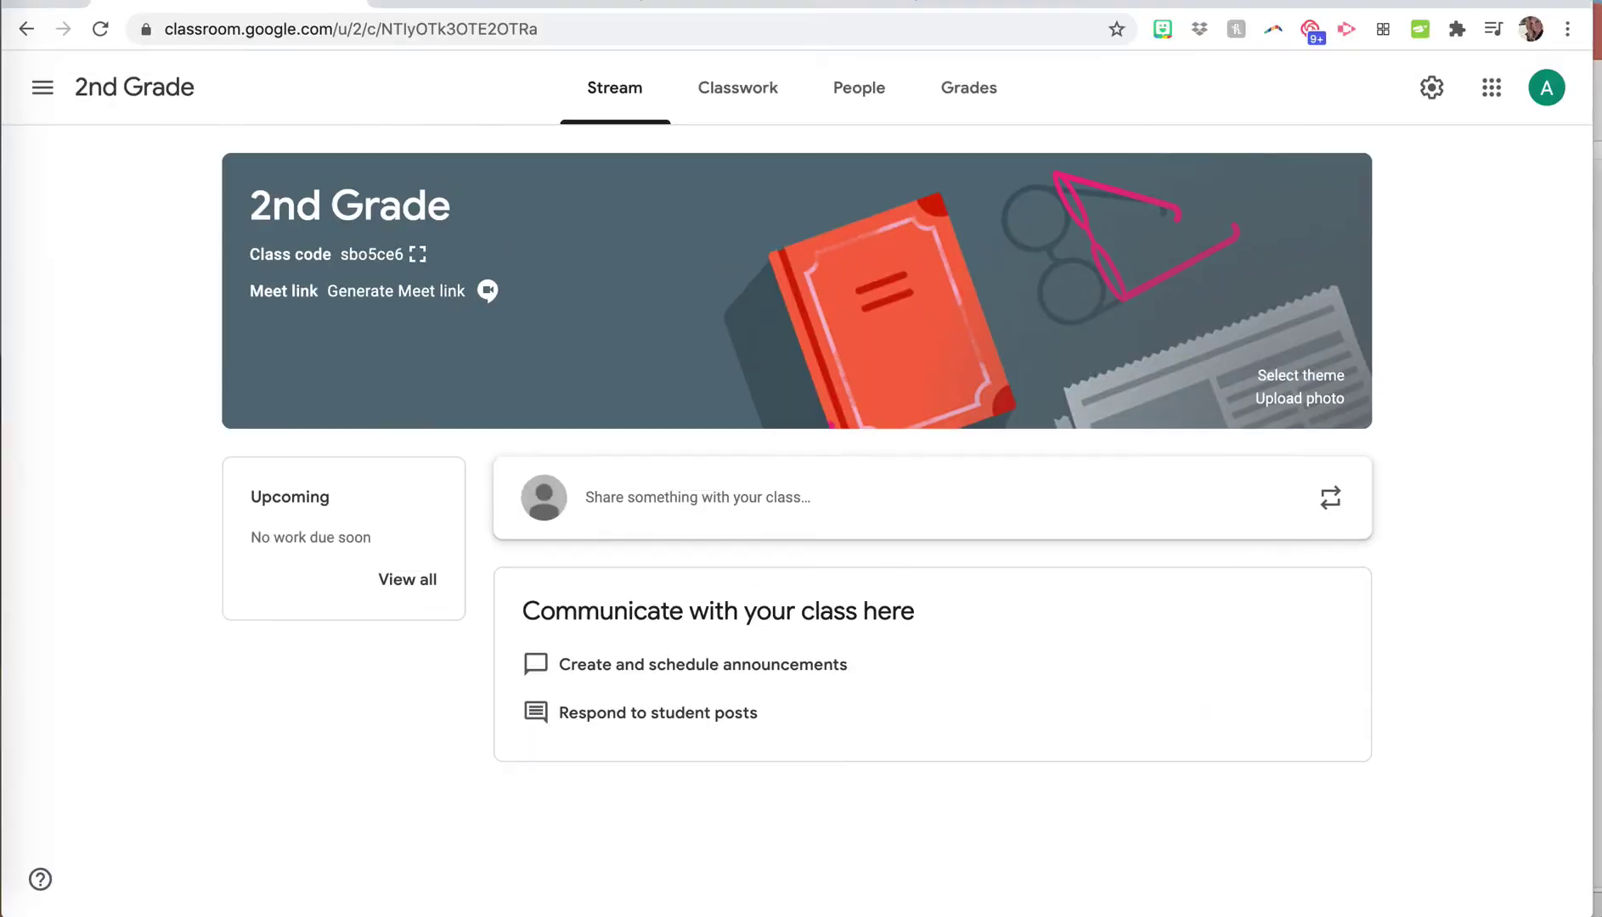
pyautogui.click(526, 4)
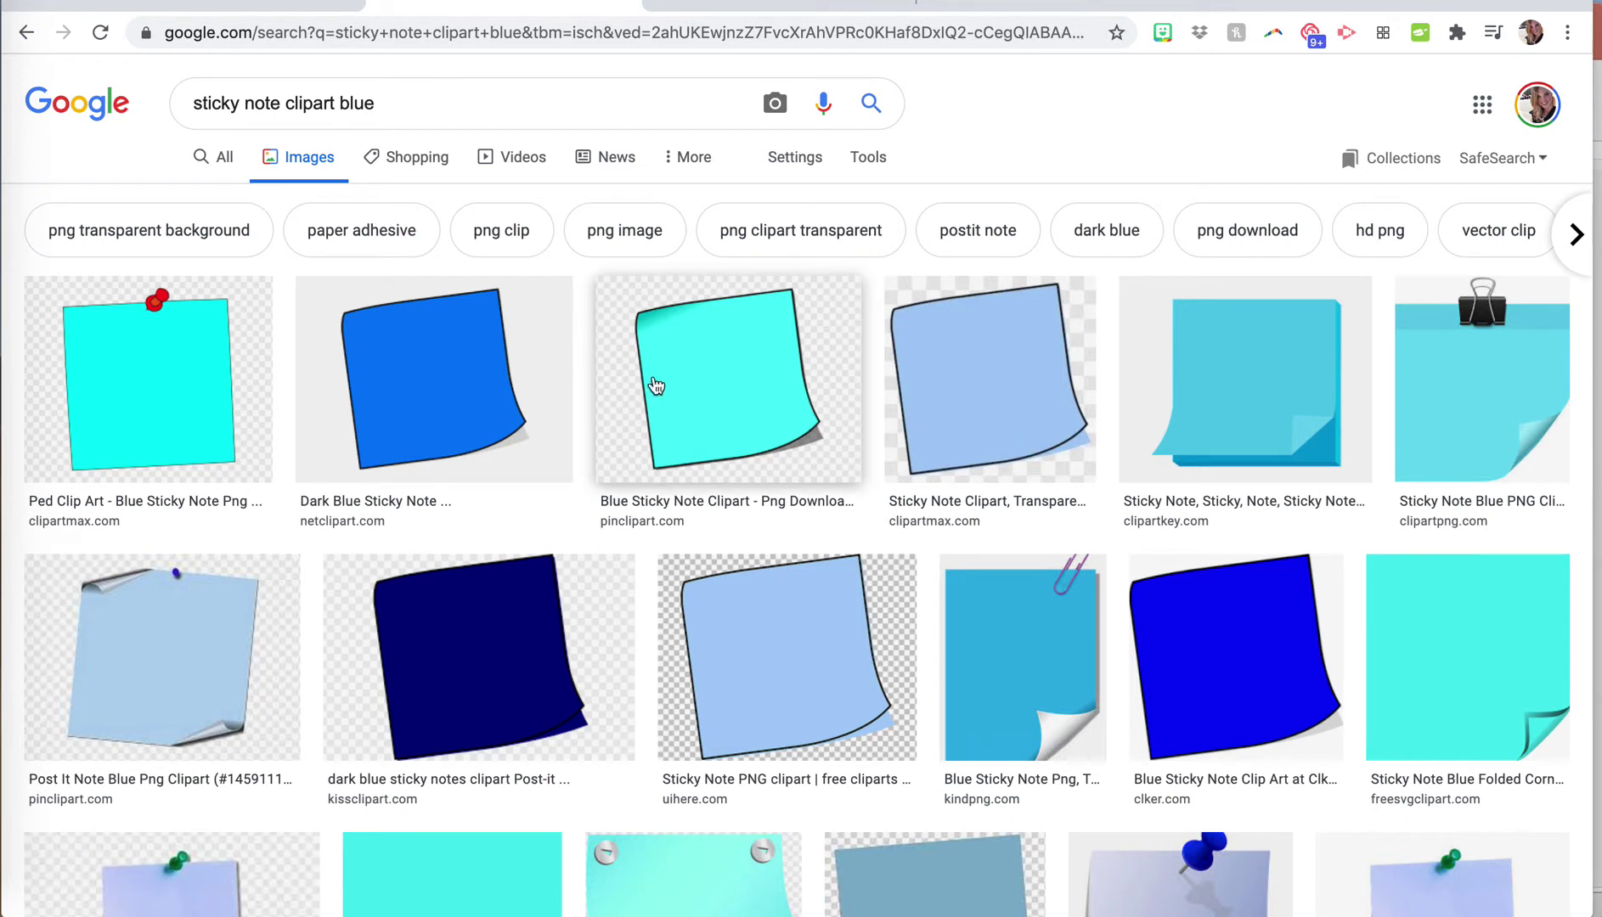
pyautogui.click(169, 341)
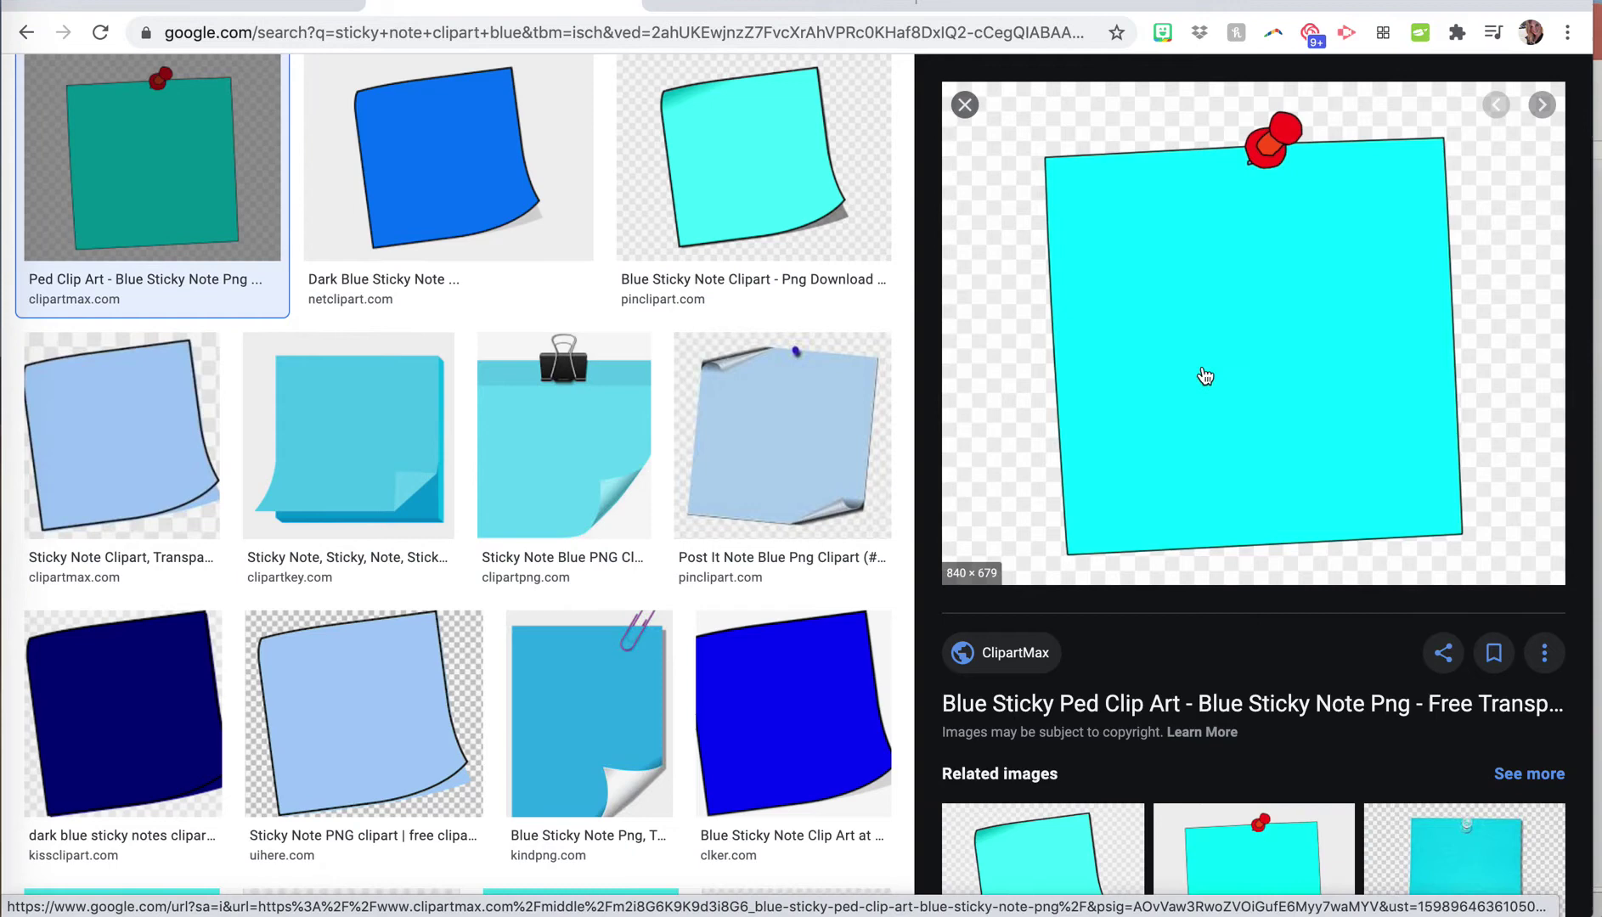
# Step: Save the cyan sticky-note preview image under the name stickynote
pyautogui.rightClick(1194, 365)
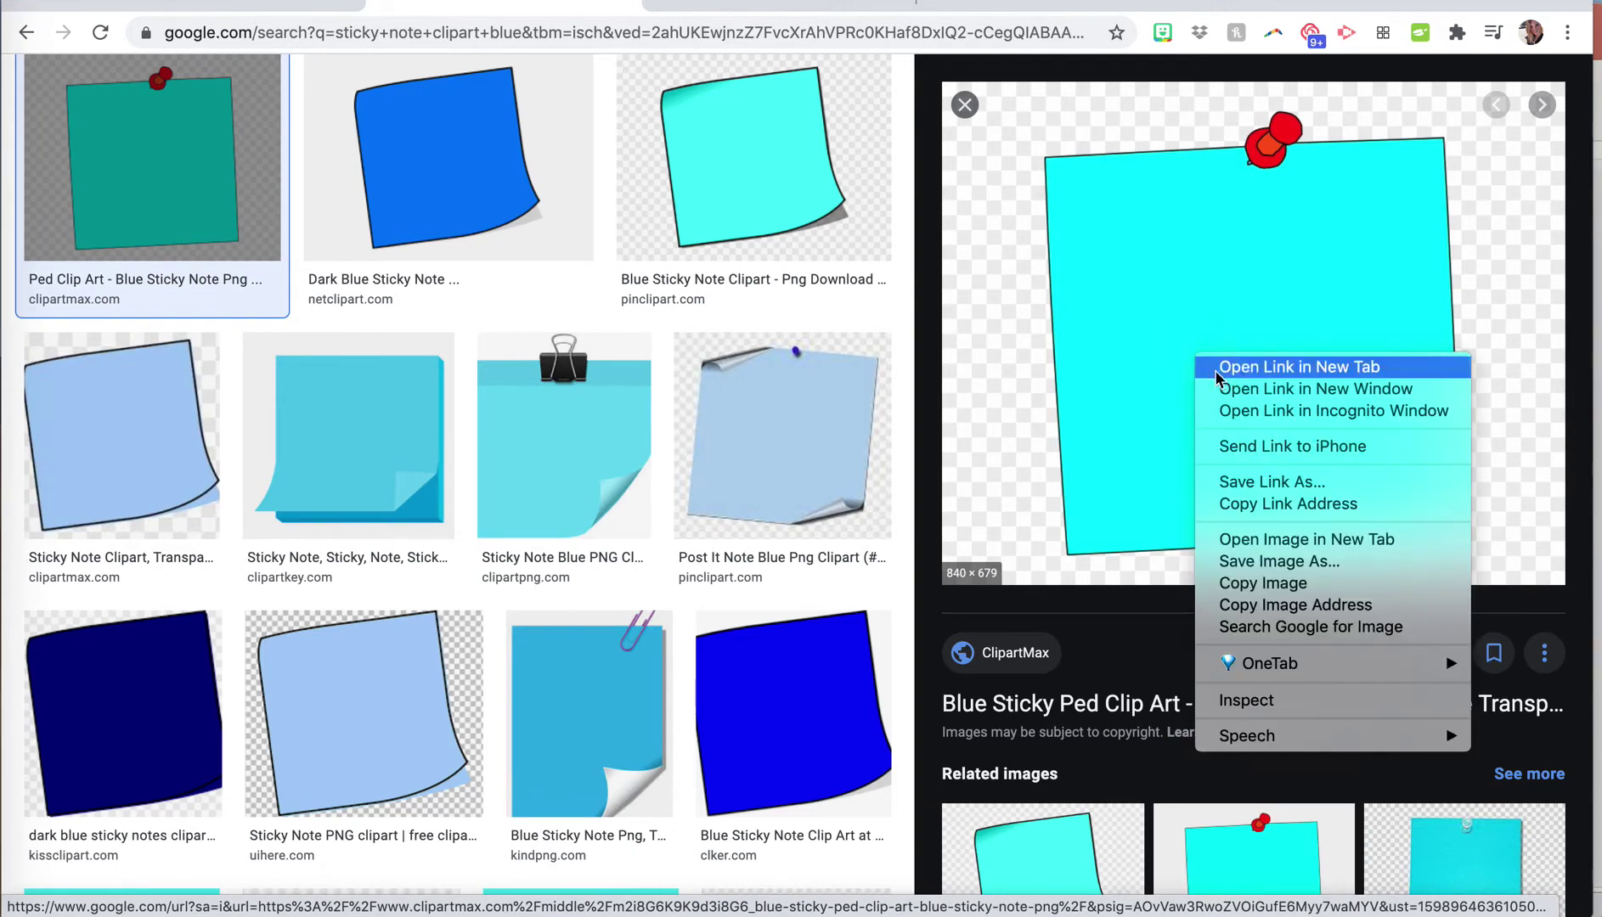
pyautogui.click(1277, 561)
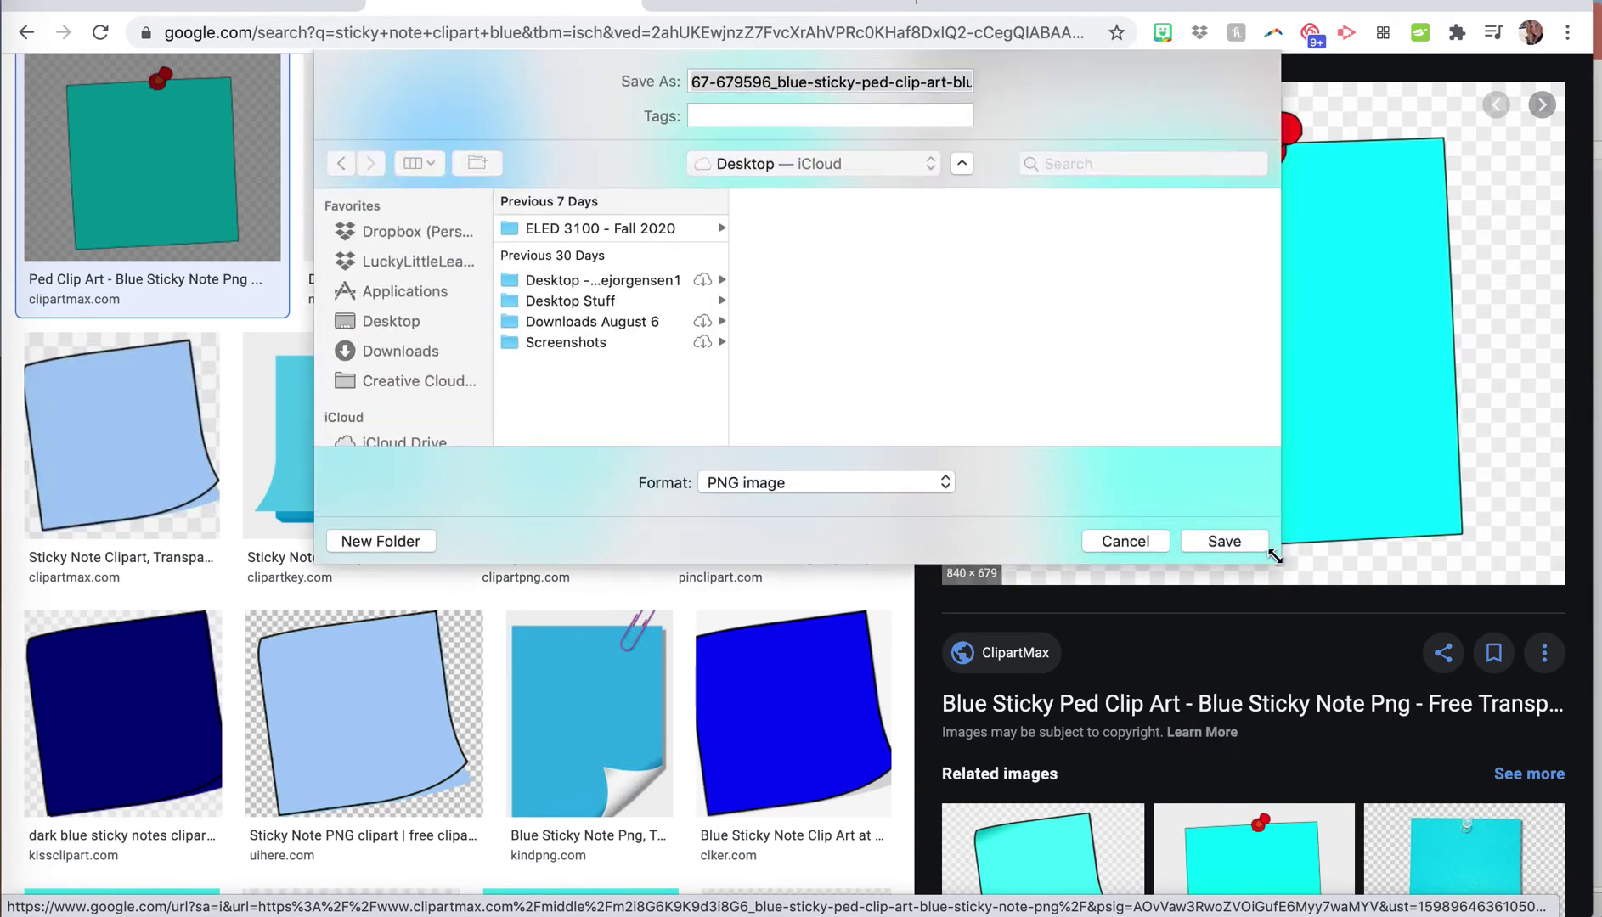
pyautogui.write('stickynote')
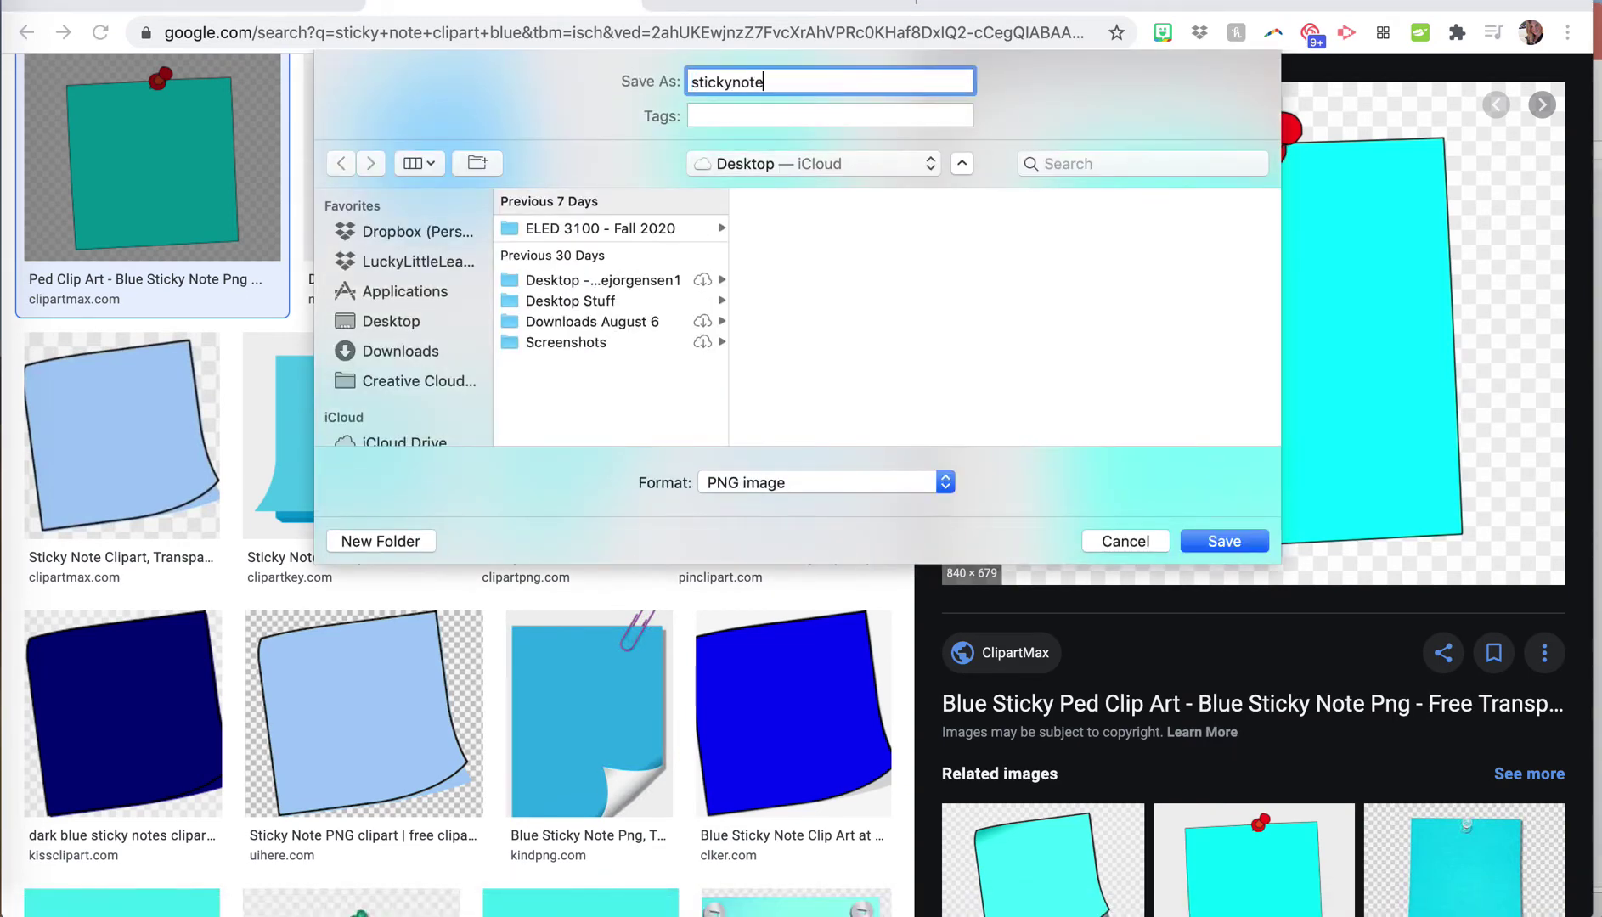
pyautogui.press('Return')
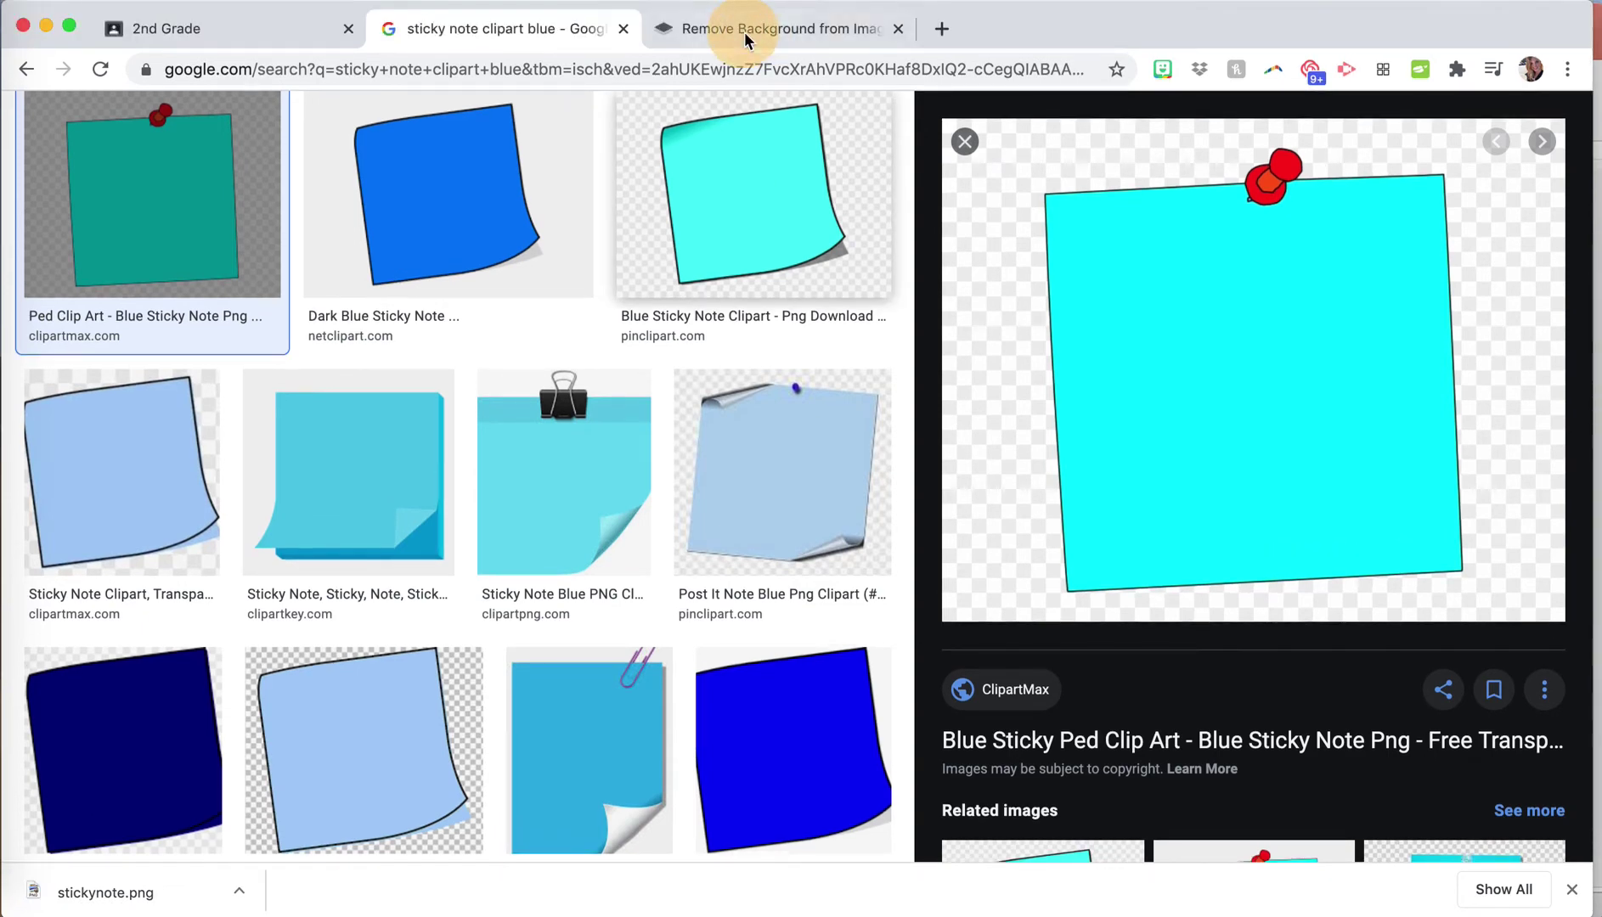
# Step: Upload stickynote.png to remove.bg and download the 556 × 449 background-free result
pyautogui.click(745, 31)
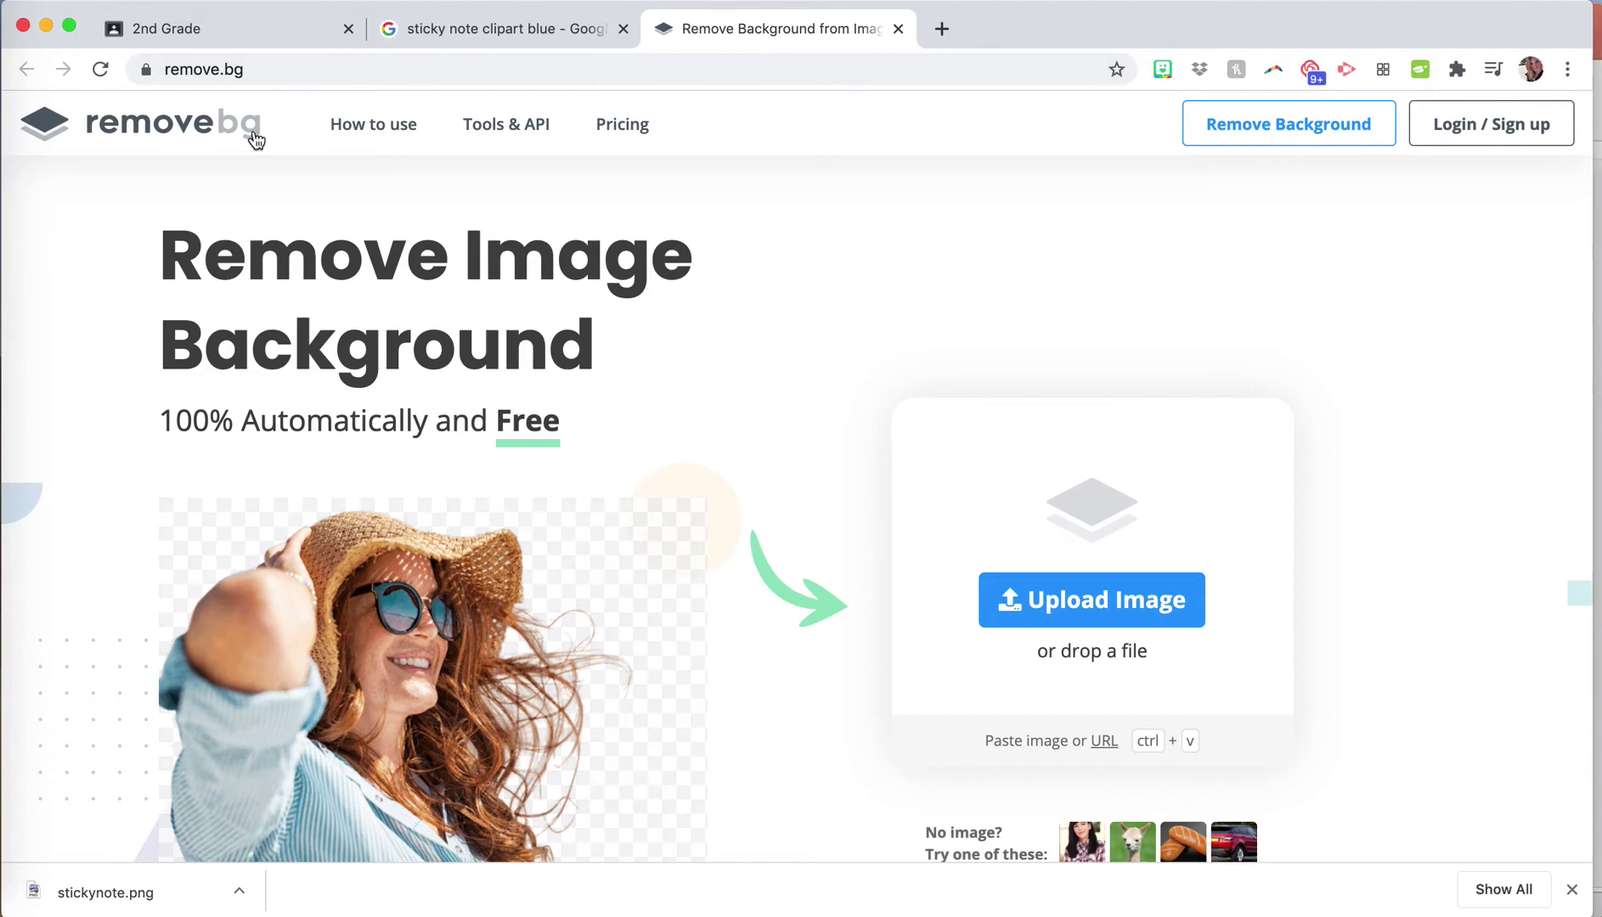
pyautogui.moveTo(85, 892); pyautogui.dragTo(930, 579)
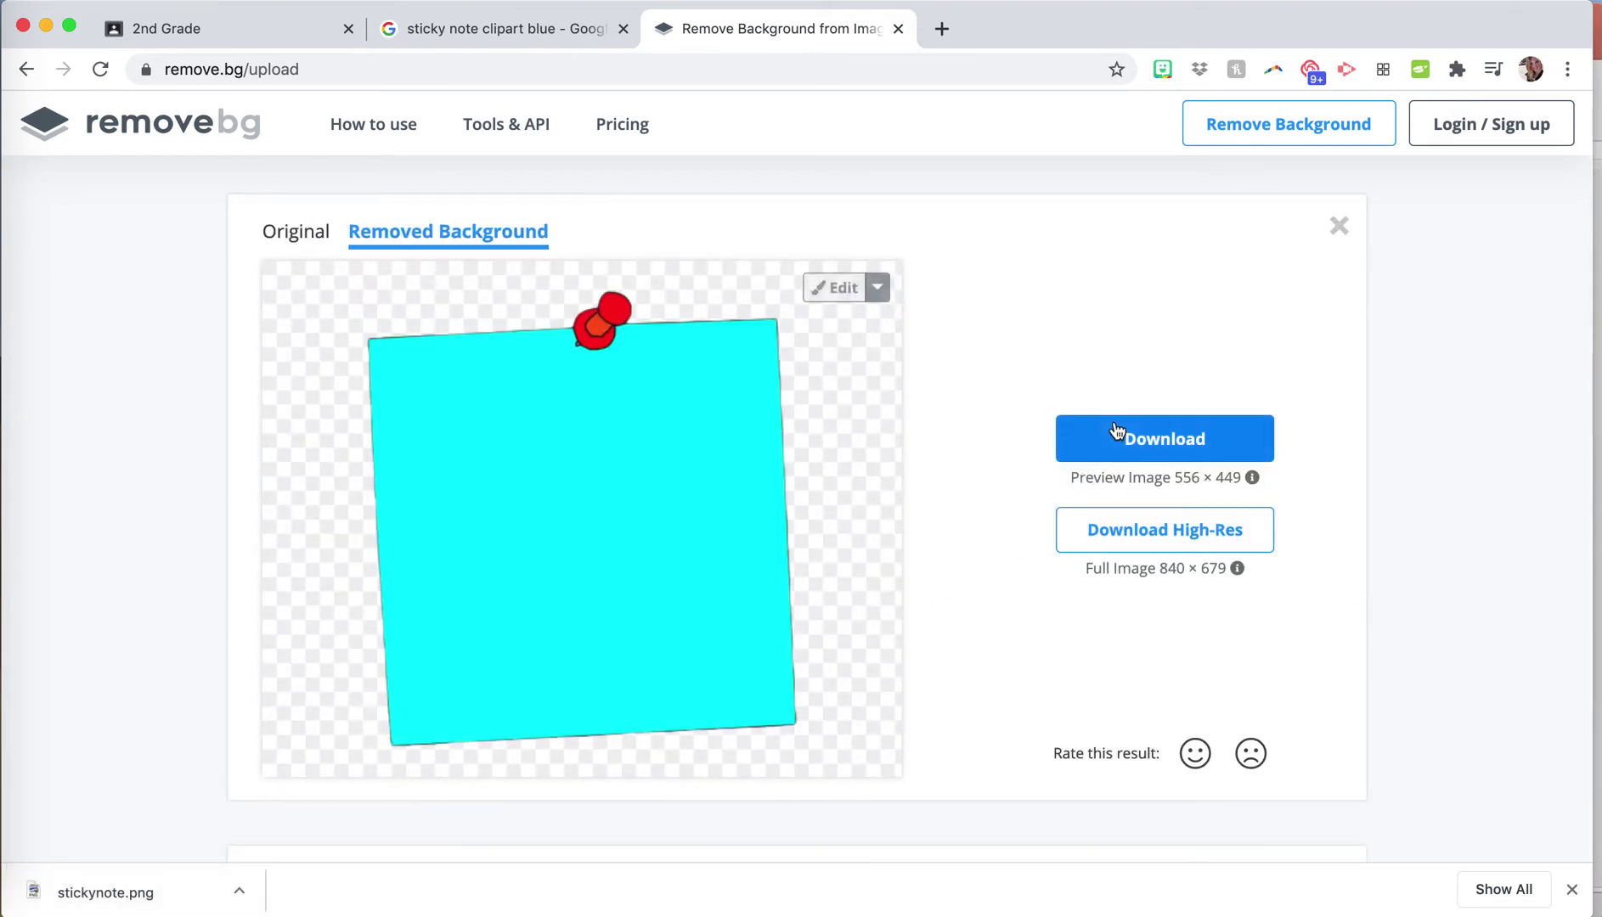
pyautogui.click(1117, 431)
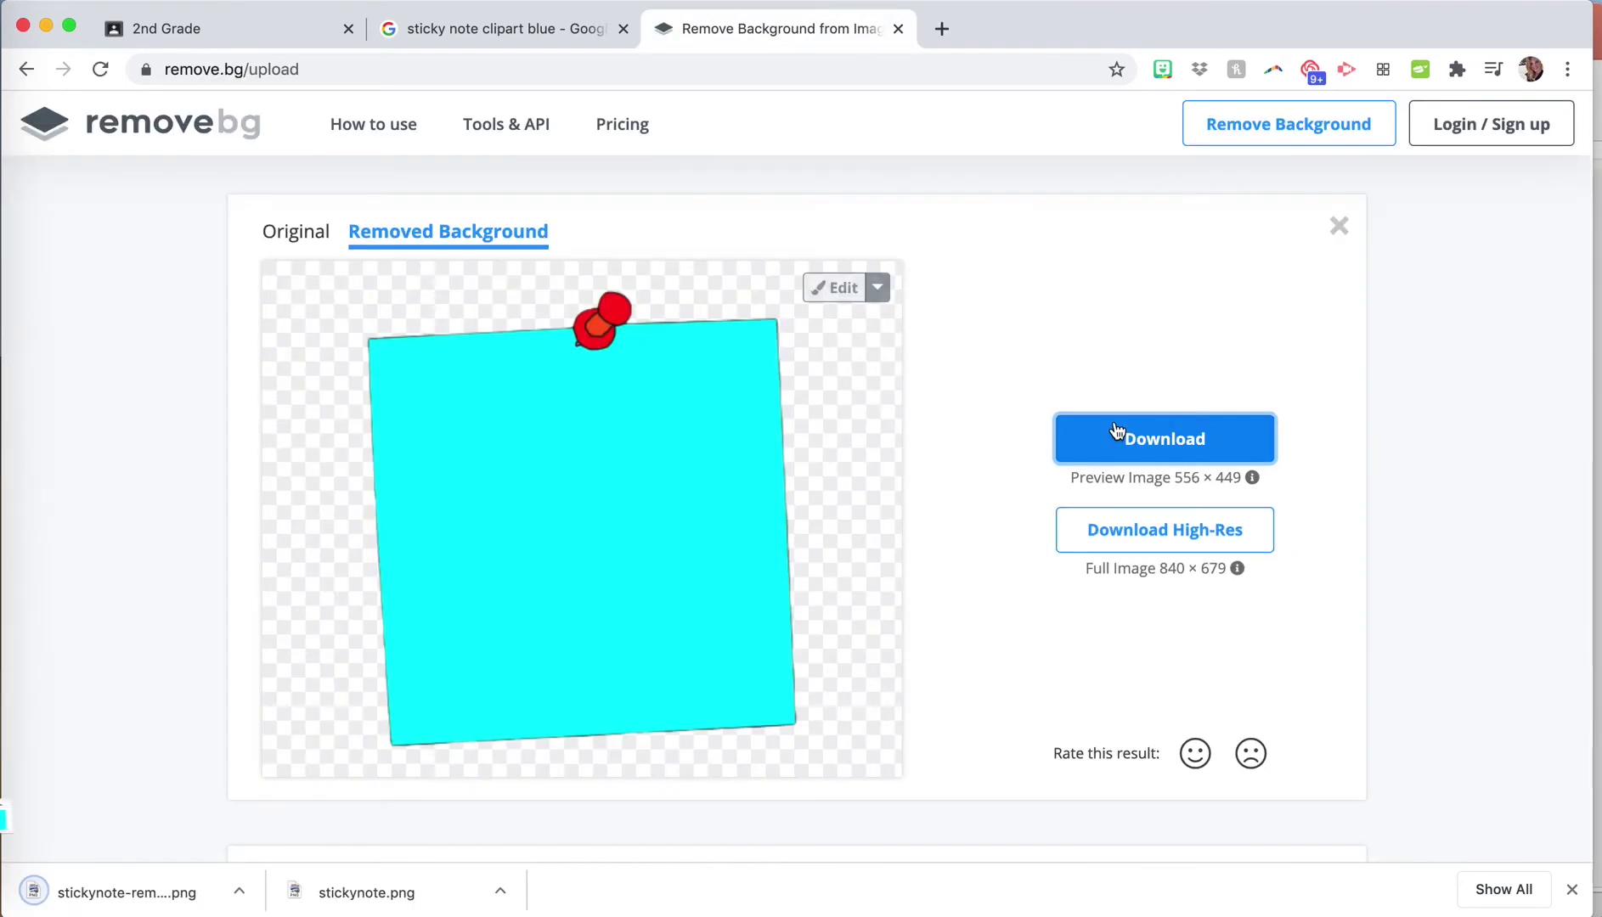
# Step: Insert the background-free sticky note from Downloads onto the banner slide
pyautogui.click(12, 571)
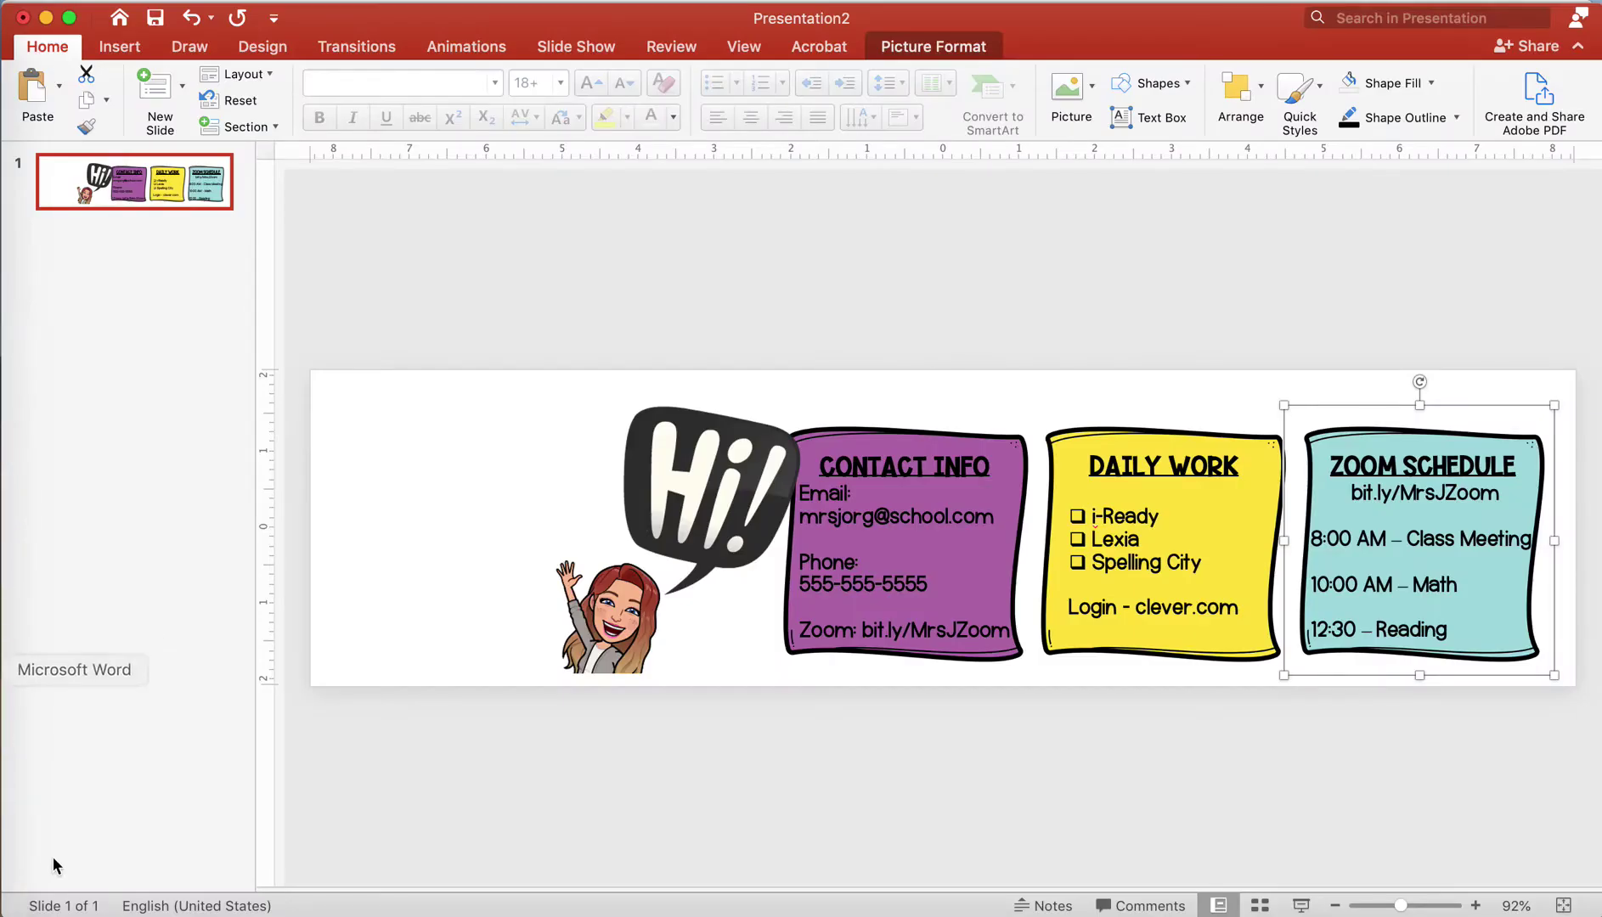
pyautogui.click(11, 817)
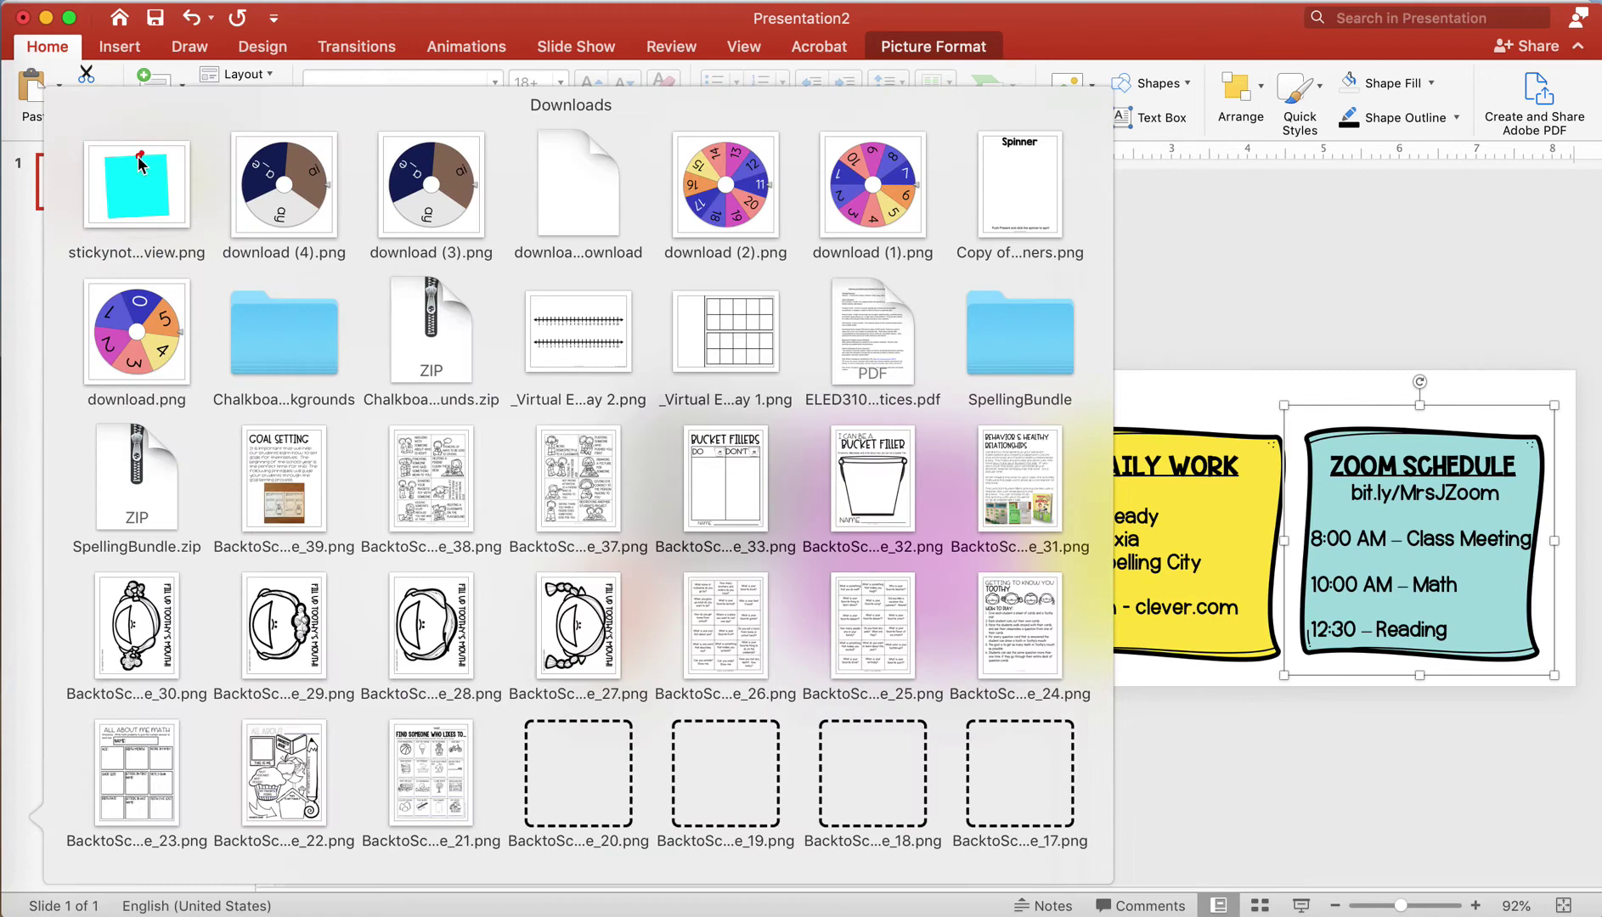
pyautogui.moveTo(140, 163); pyautogui.dragTo(527, 517)
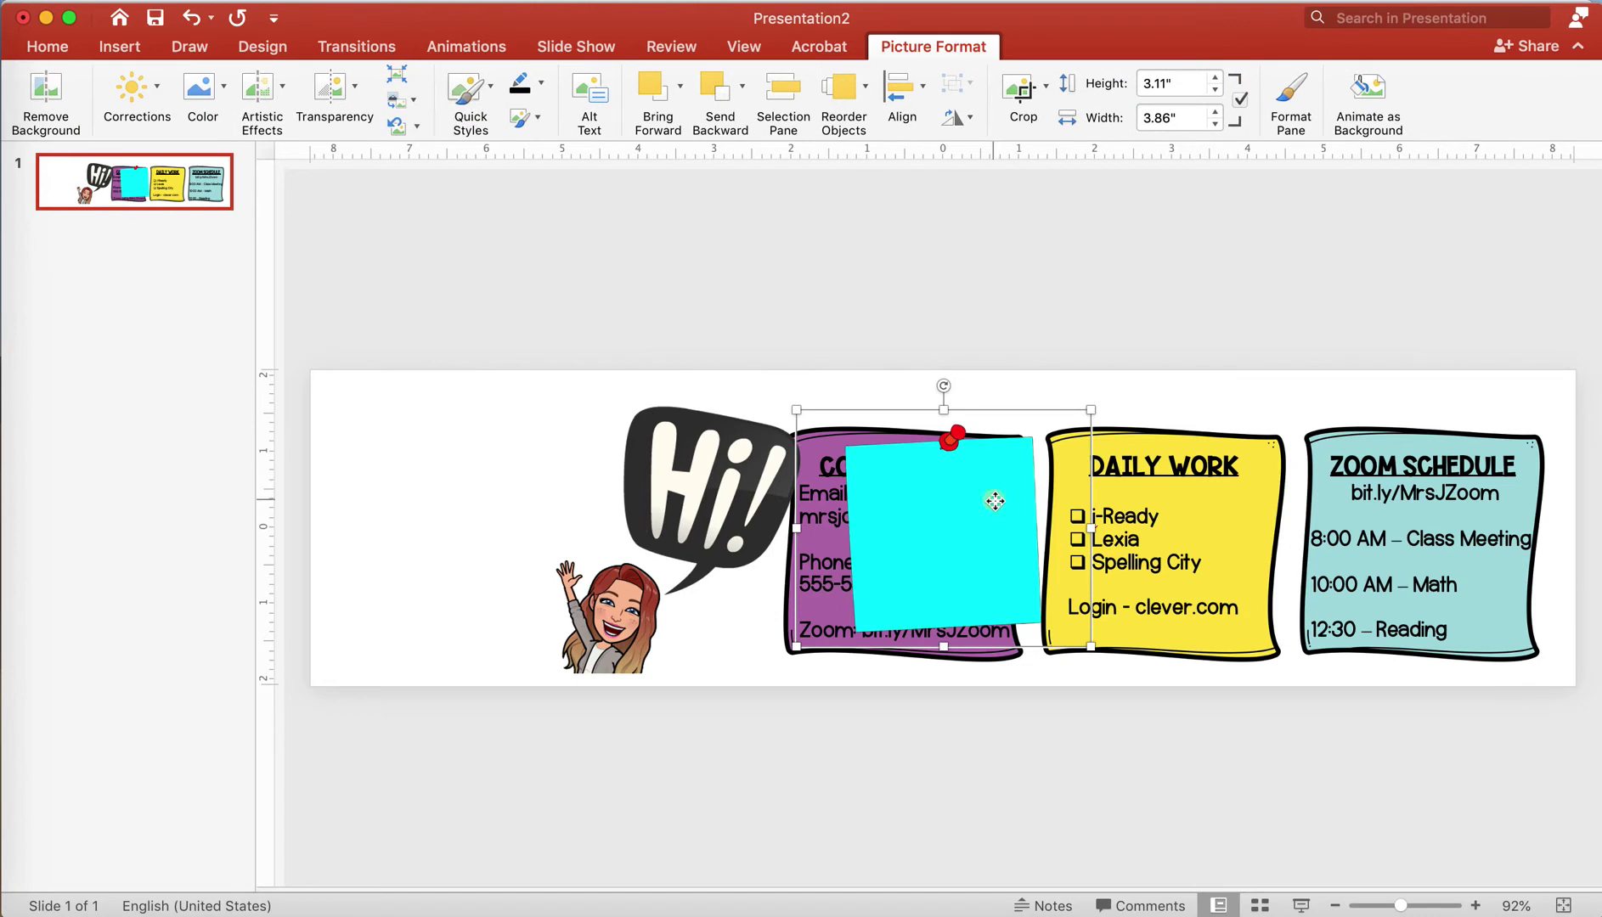
# Step: Enlarge the cyan note to 4.28 × 5.32 in and park it below the banner
pyautogui.moveTo(1000, 496); pyautogui.dragTo(477, 459)
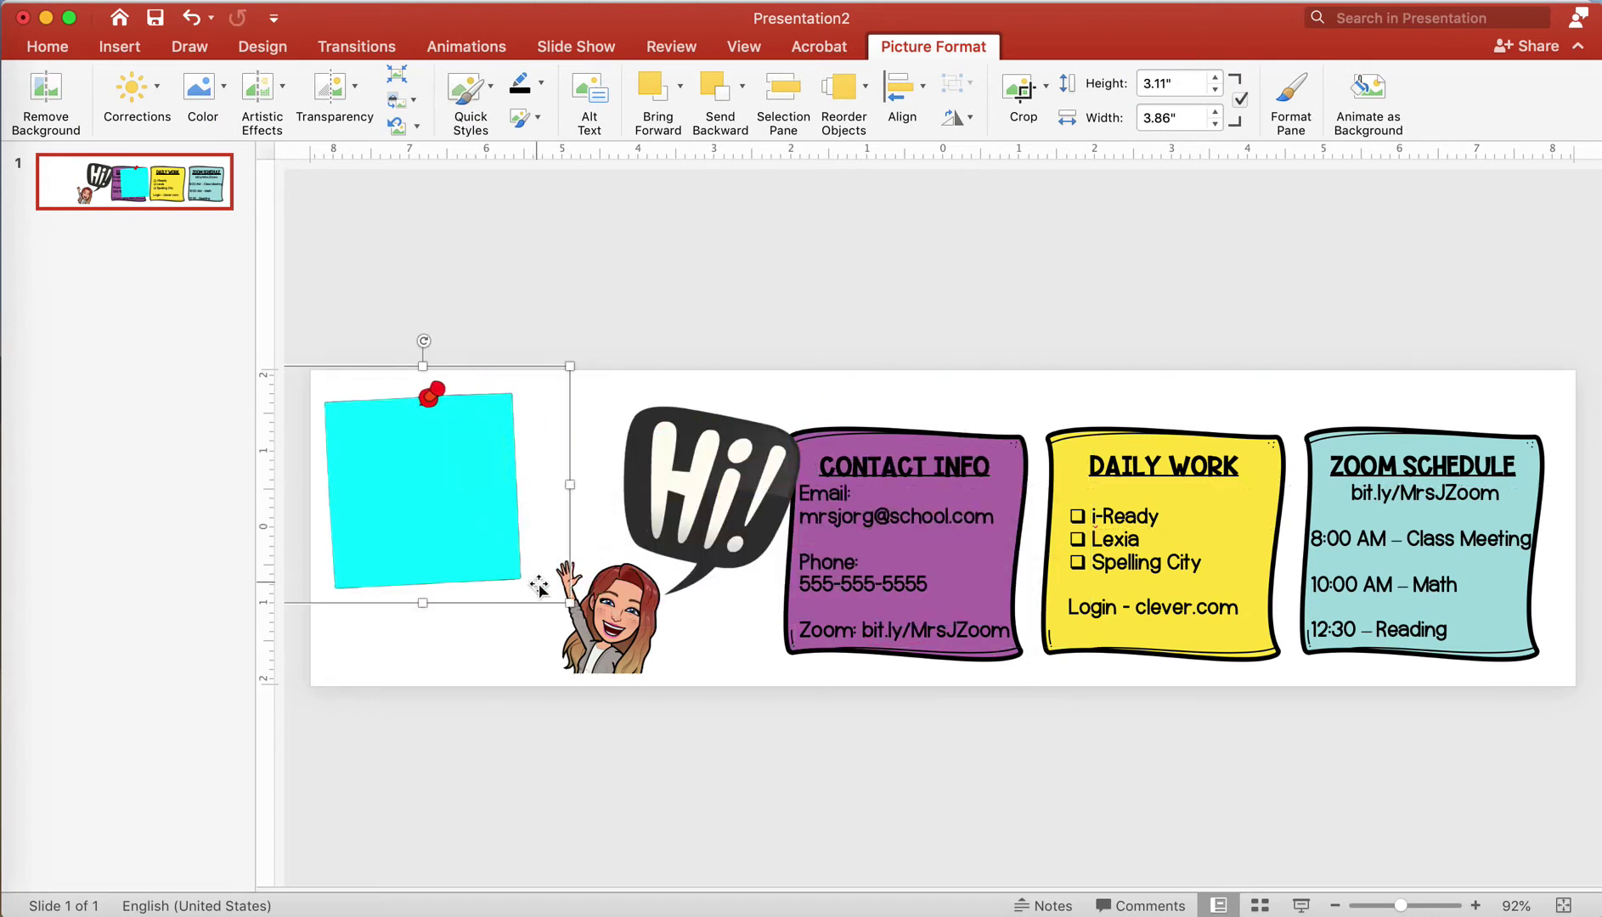
pyautogui.moveTo(570, 603); pyautogui.dragTo(680, 692)
pyautogui.moveTo(488, 578); pyautogui.dragTo(921, 573)
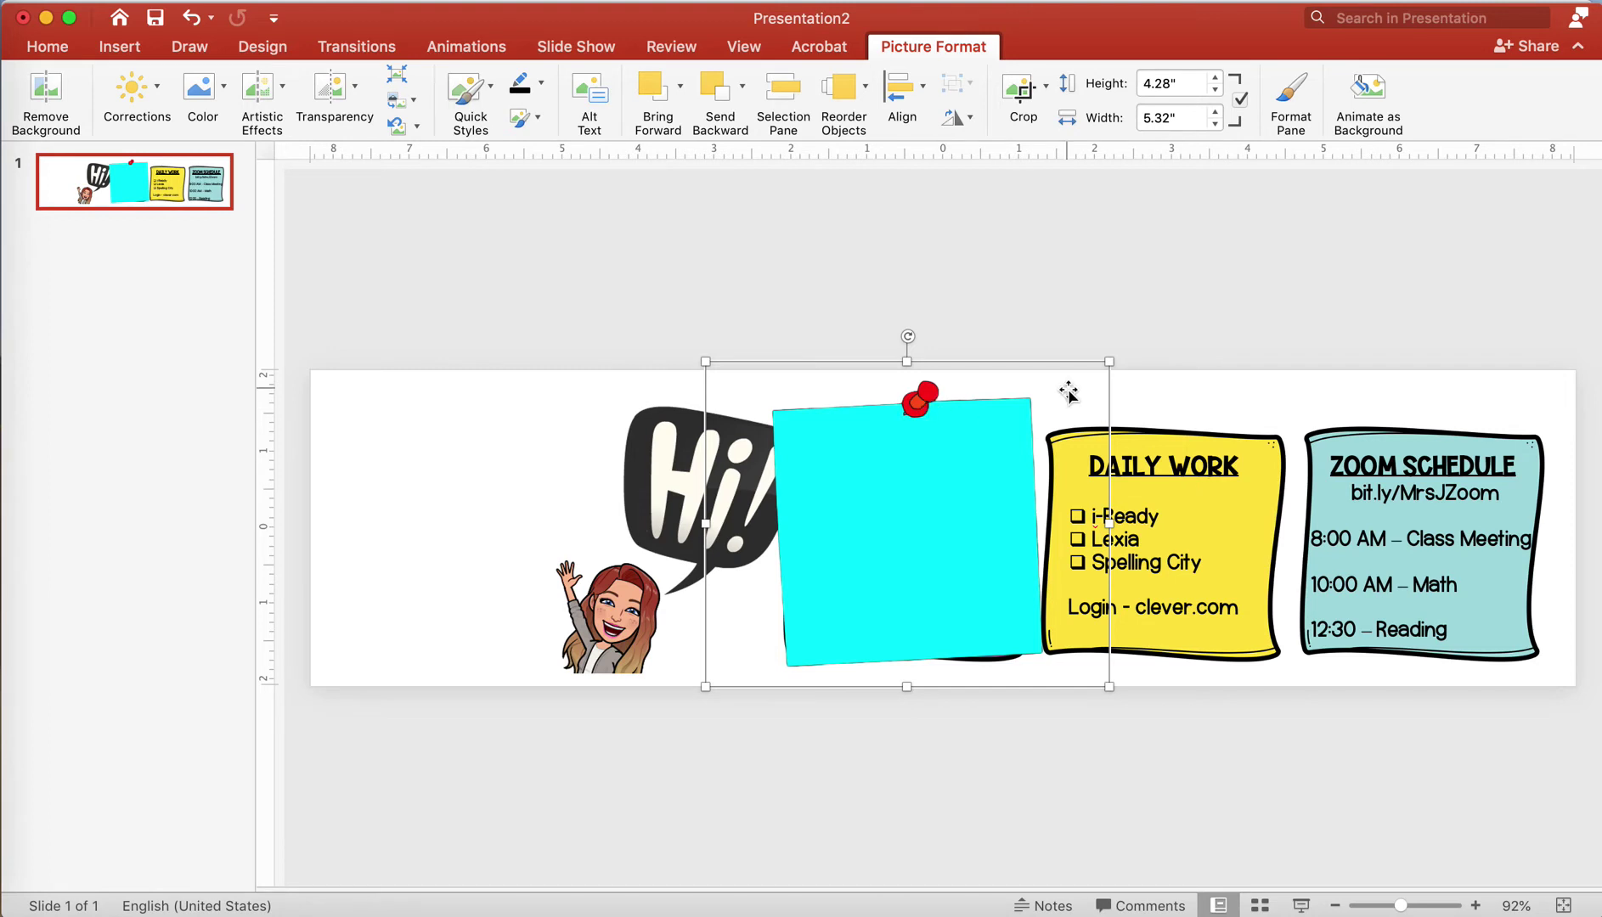
pyautogui.moveTo(968, 463); pyautogui.dragTo(712, 816)
pyautogui.click(879, 488)
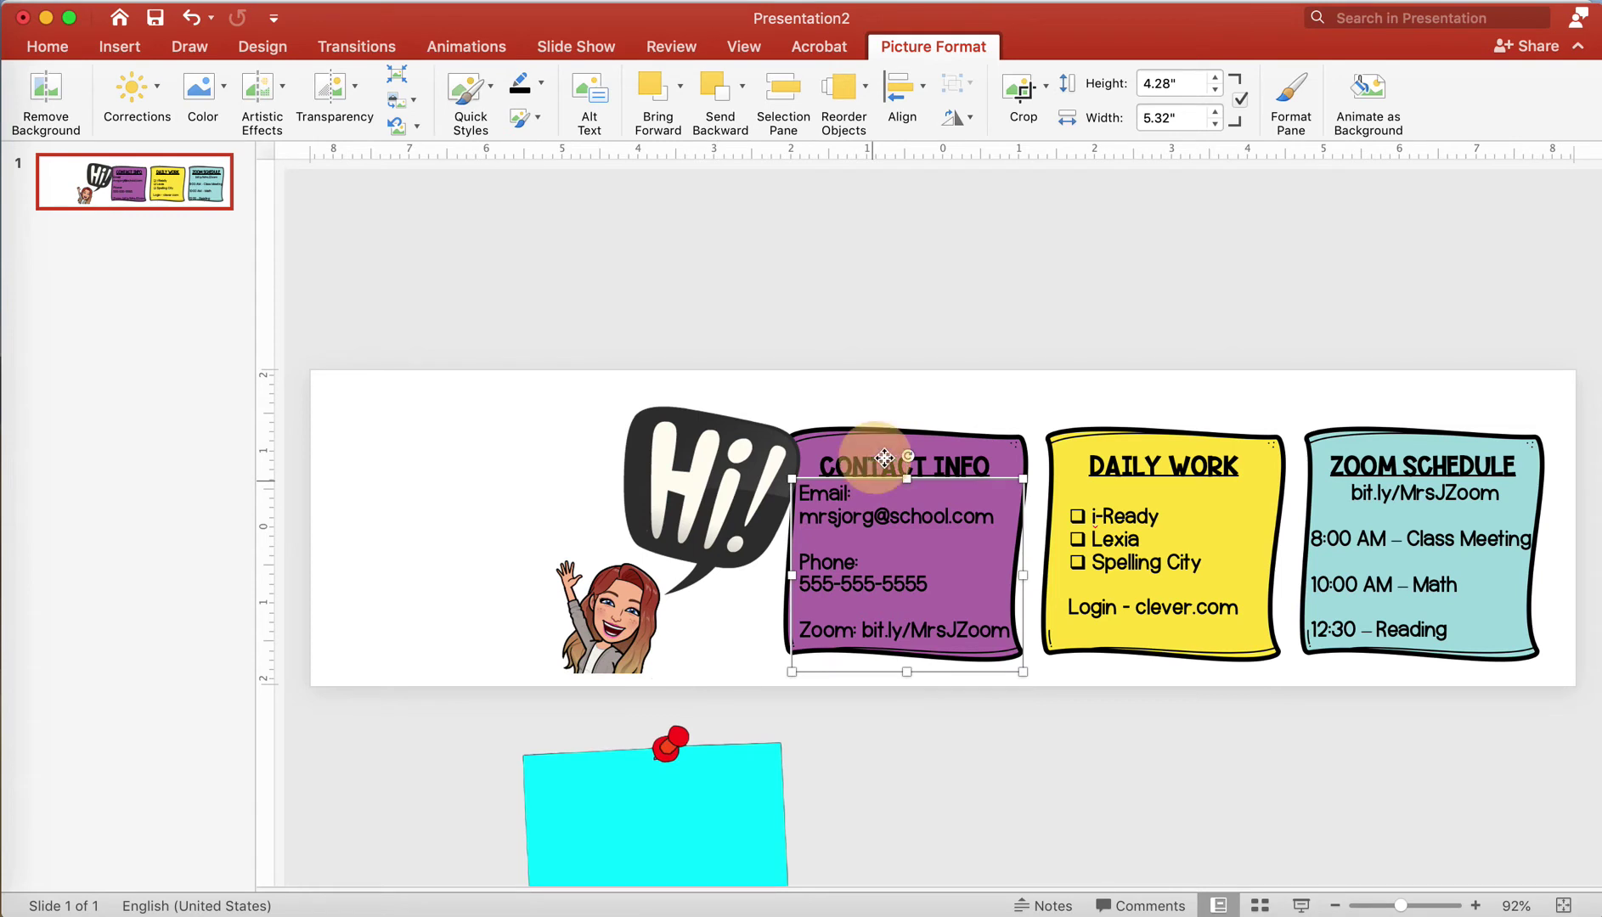
# Step: Review the sticky-note texts, deselect everything, and screenshot the whole banner slide with Cmd+Shift+4
pyautogui.click(1124, 516)
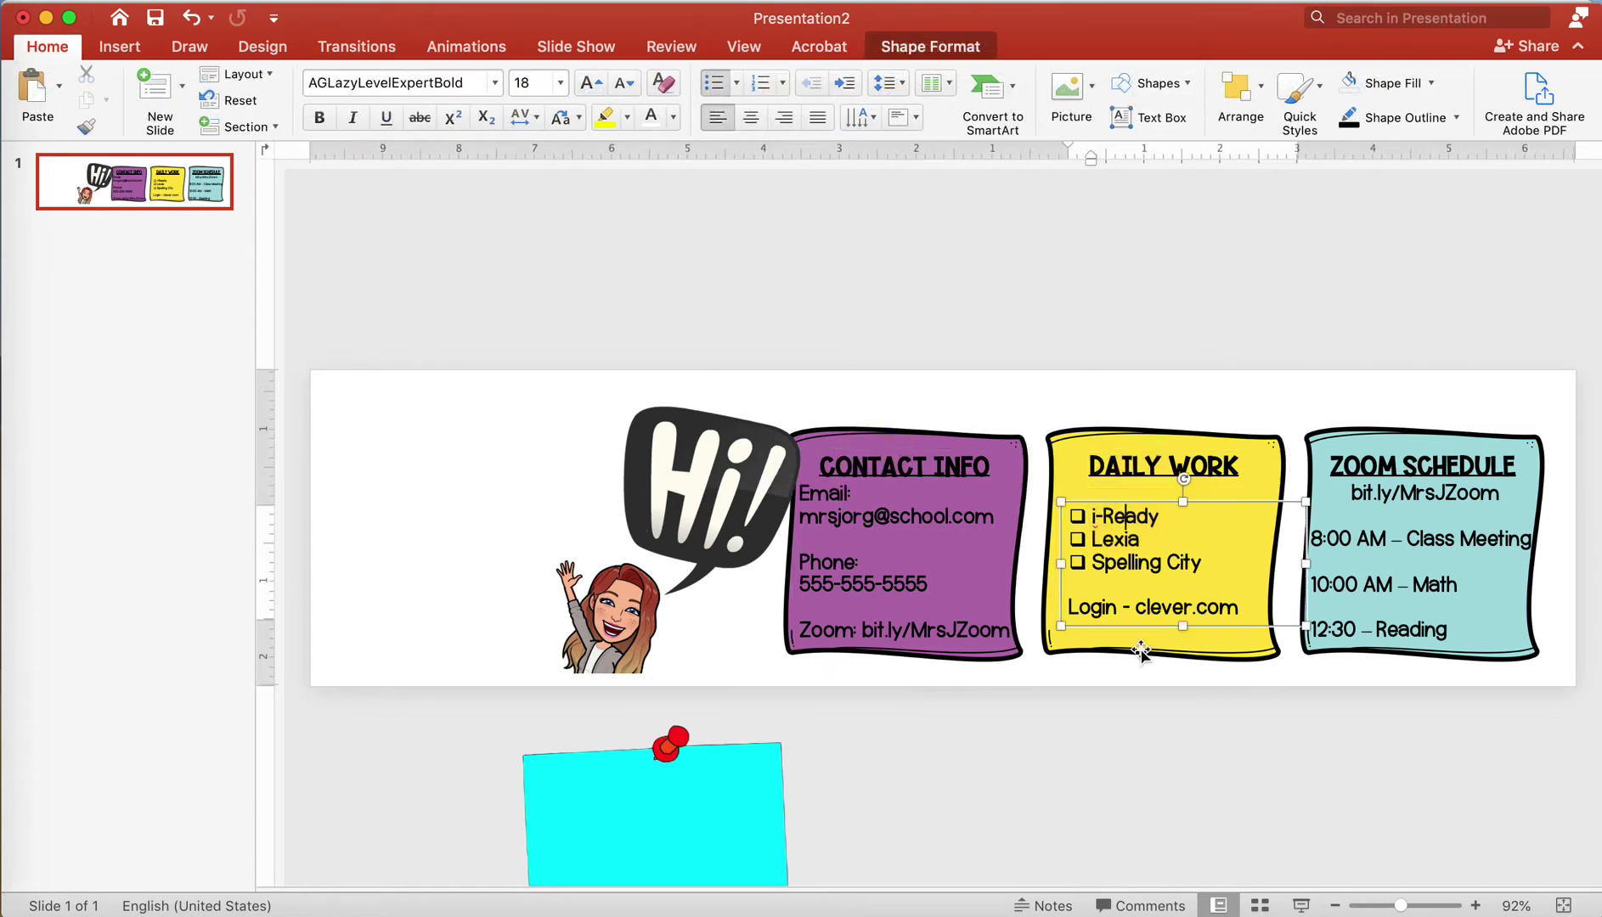
pyautogui.click(881, 547)
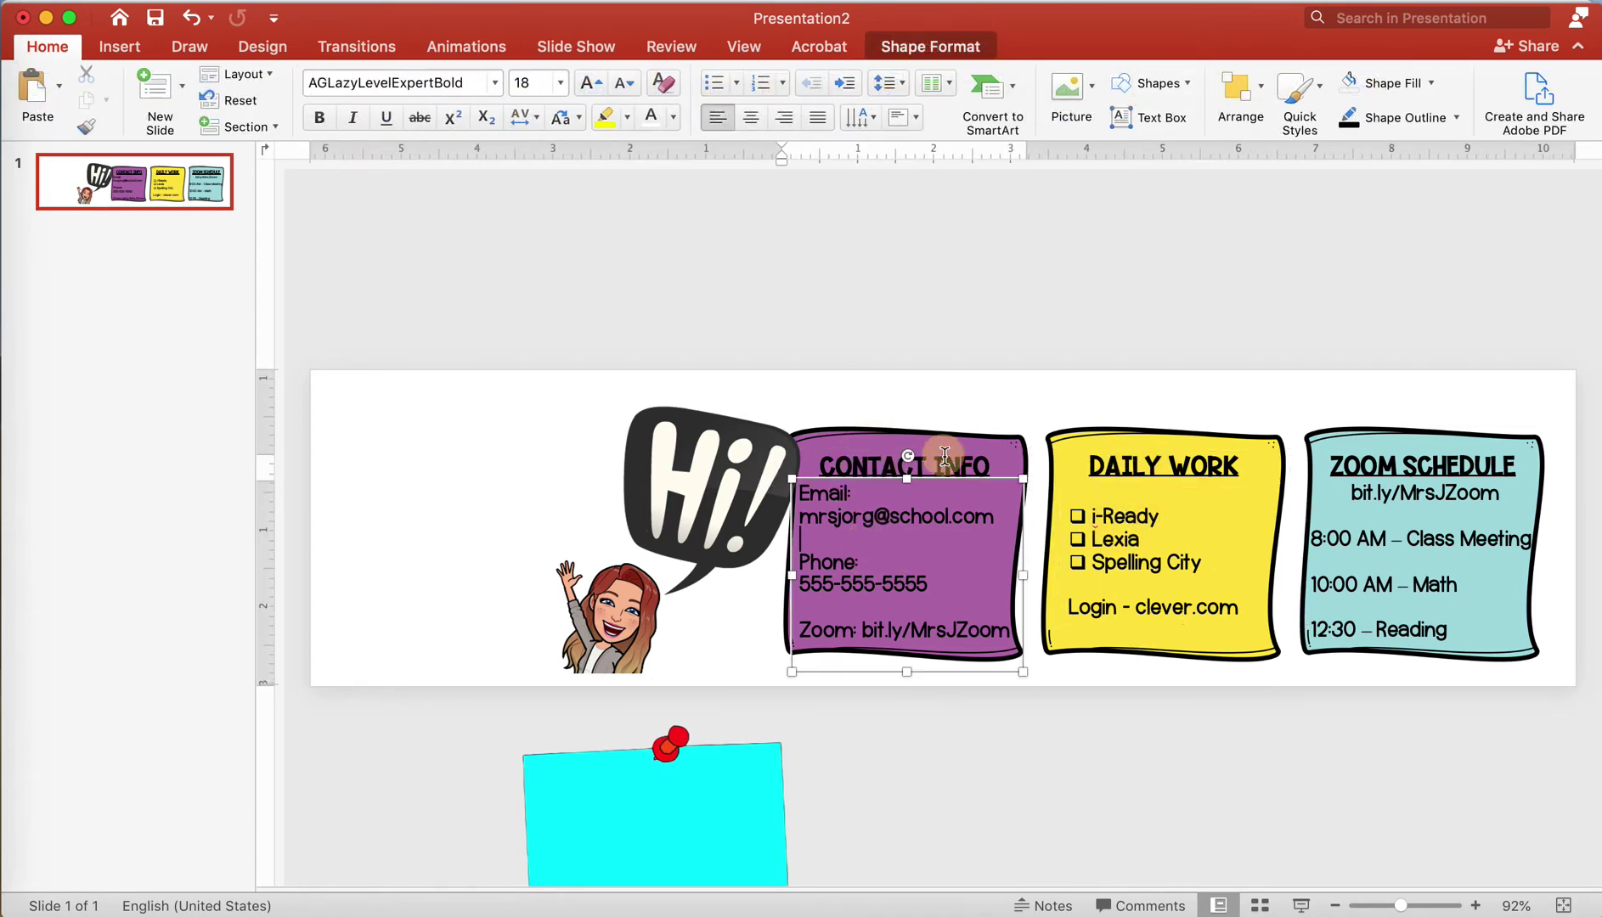
pyautogui.click(1146, 562)
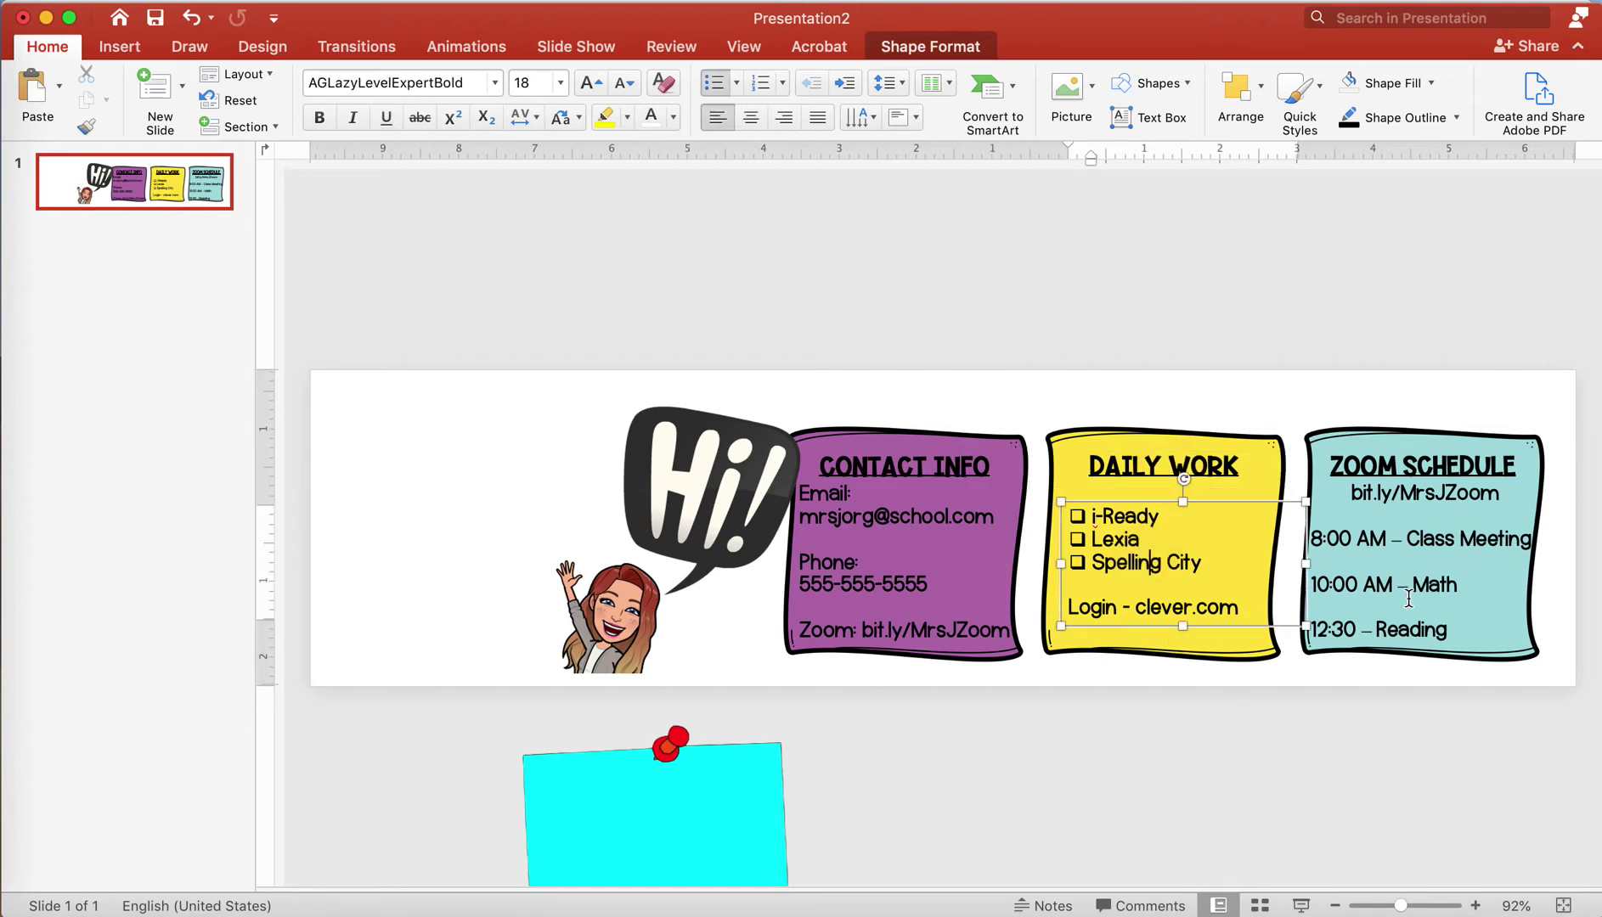
pyautogui.click(1376, 466)
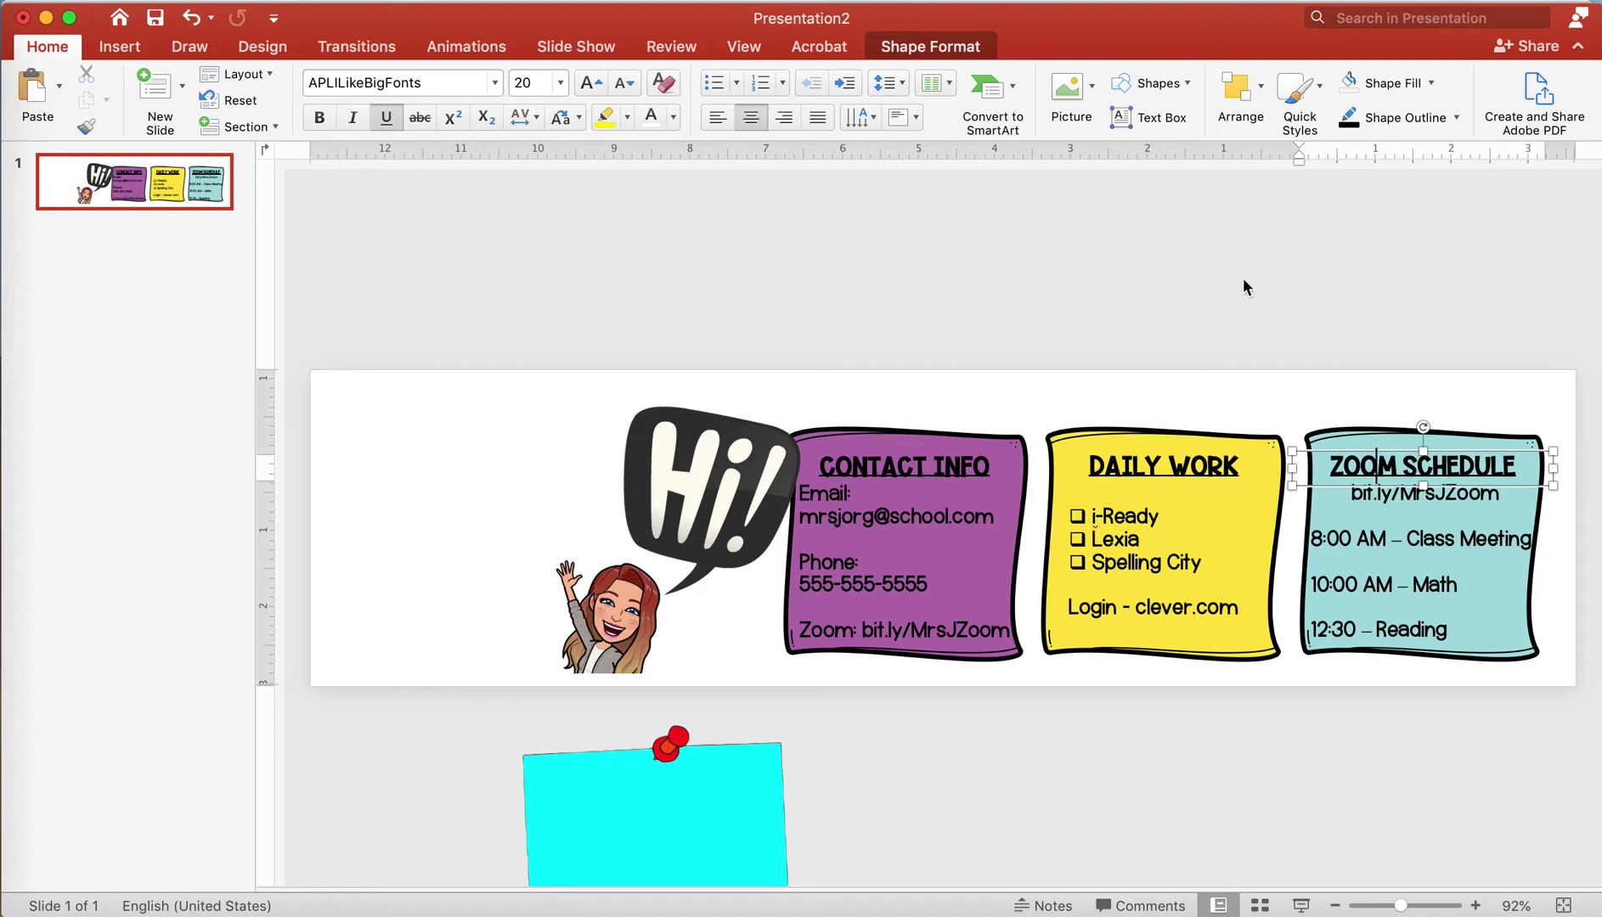
pyautogui.click(1201, 738)
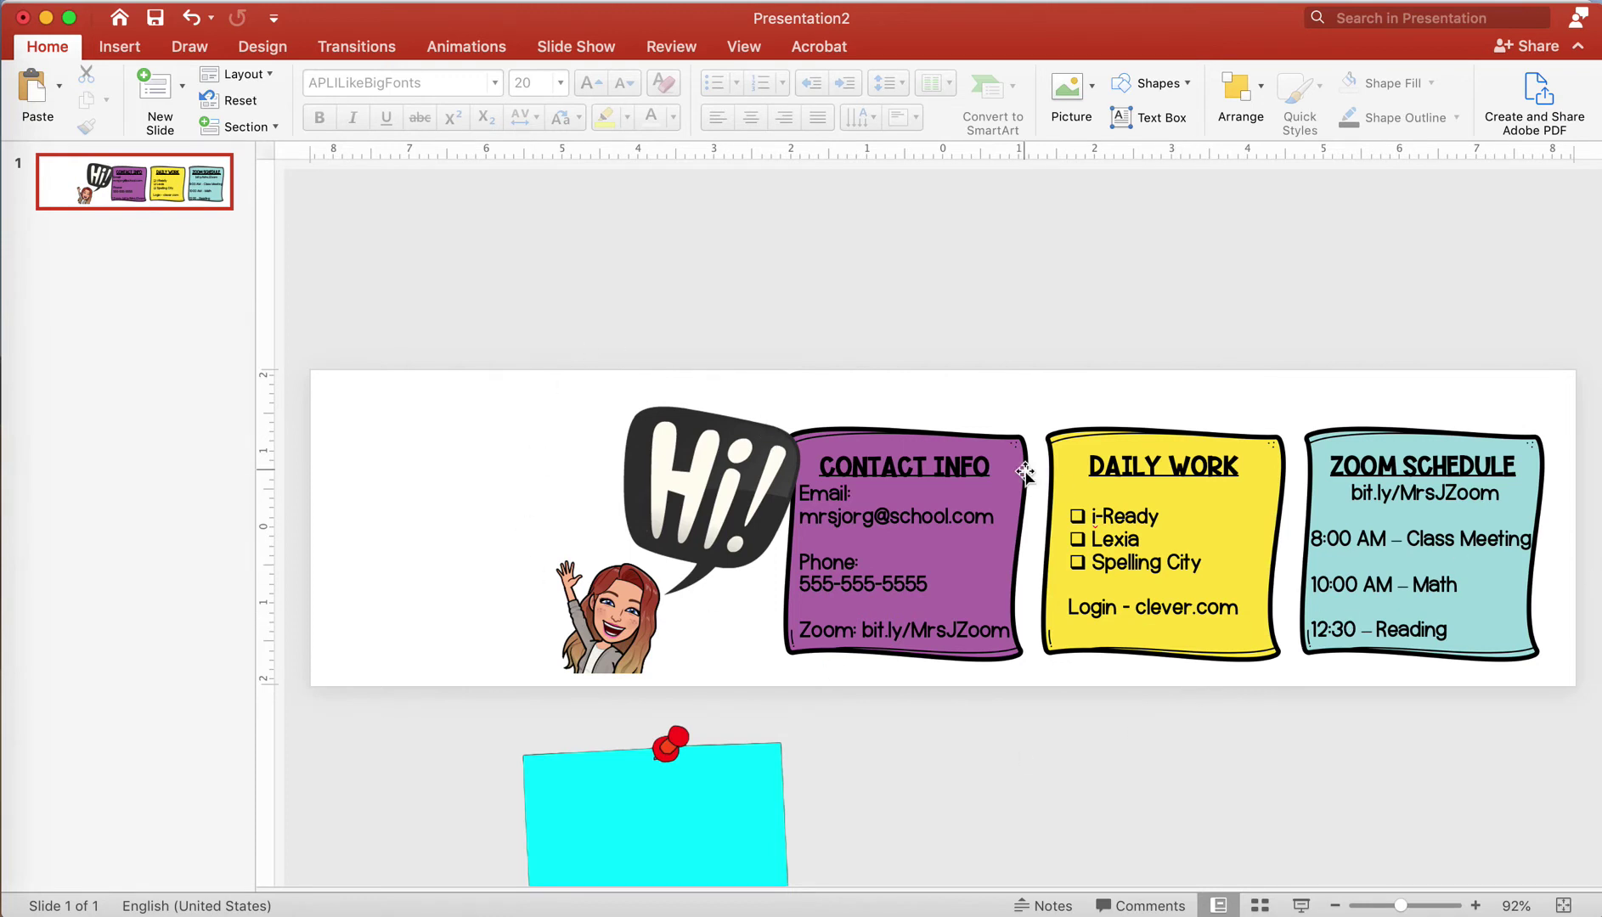
pyautogui.press('super+shift+4')
pyautogui.moveTo(314, 372); pyautogui.dragTo(1573, 707)
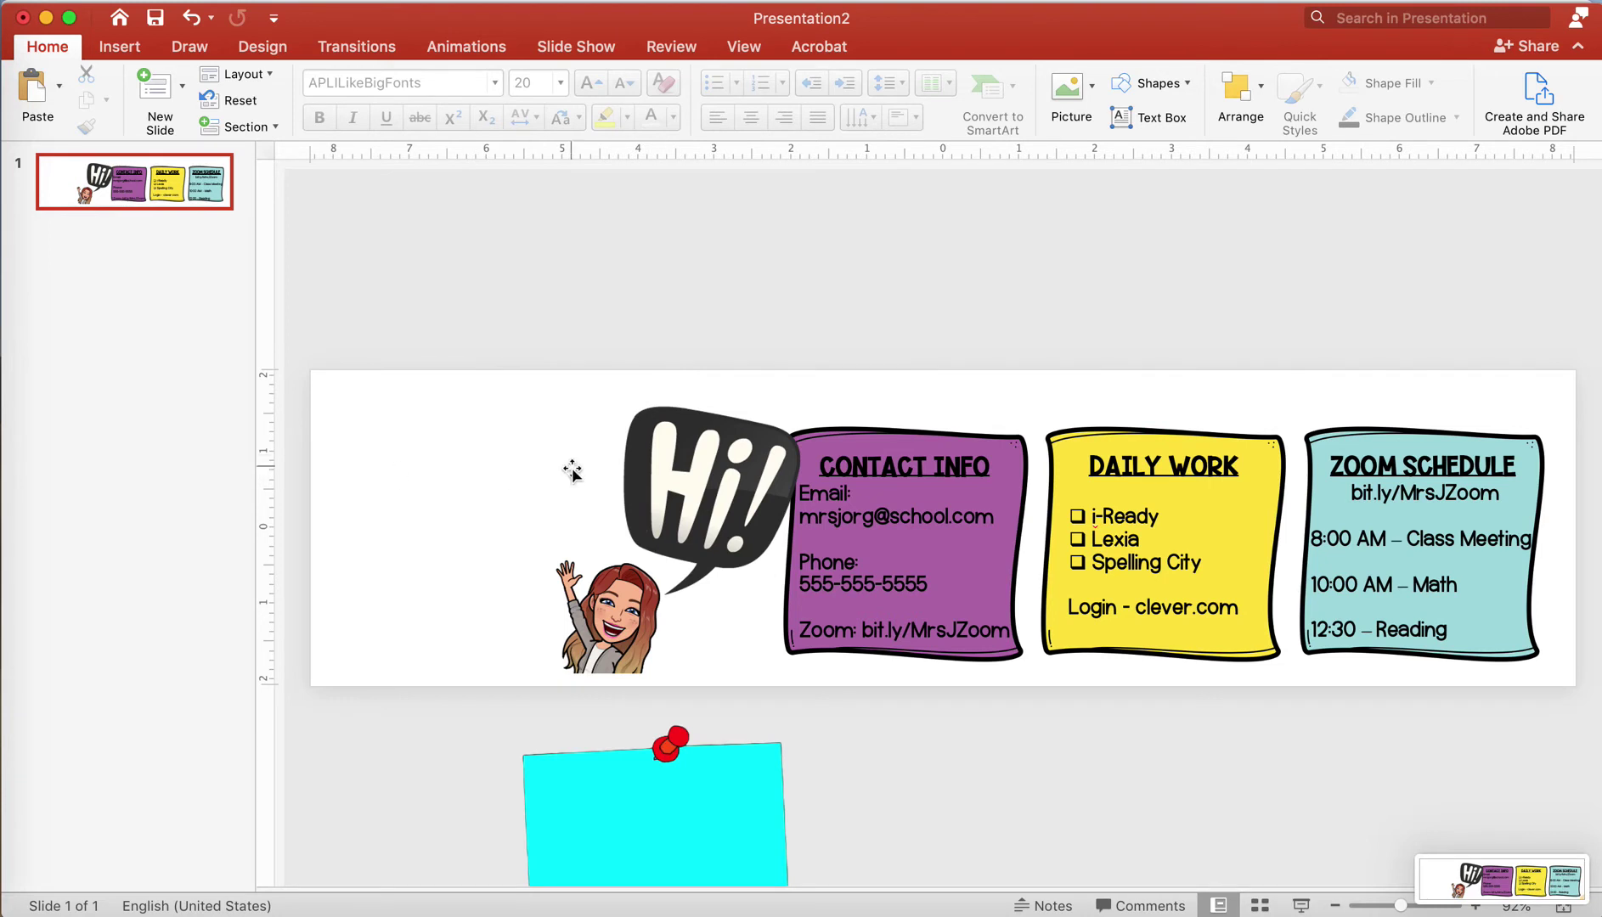
# Step: Return to the 2nd Grade Classroom tab and start uploading a new header photo
pyautogui.moveTo(6, 275)
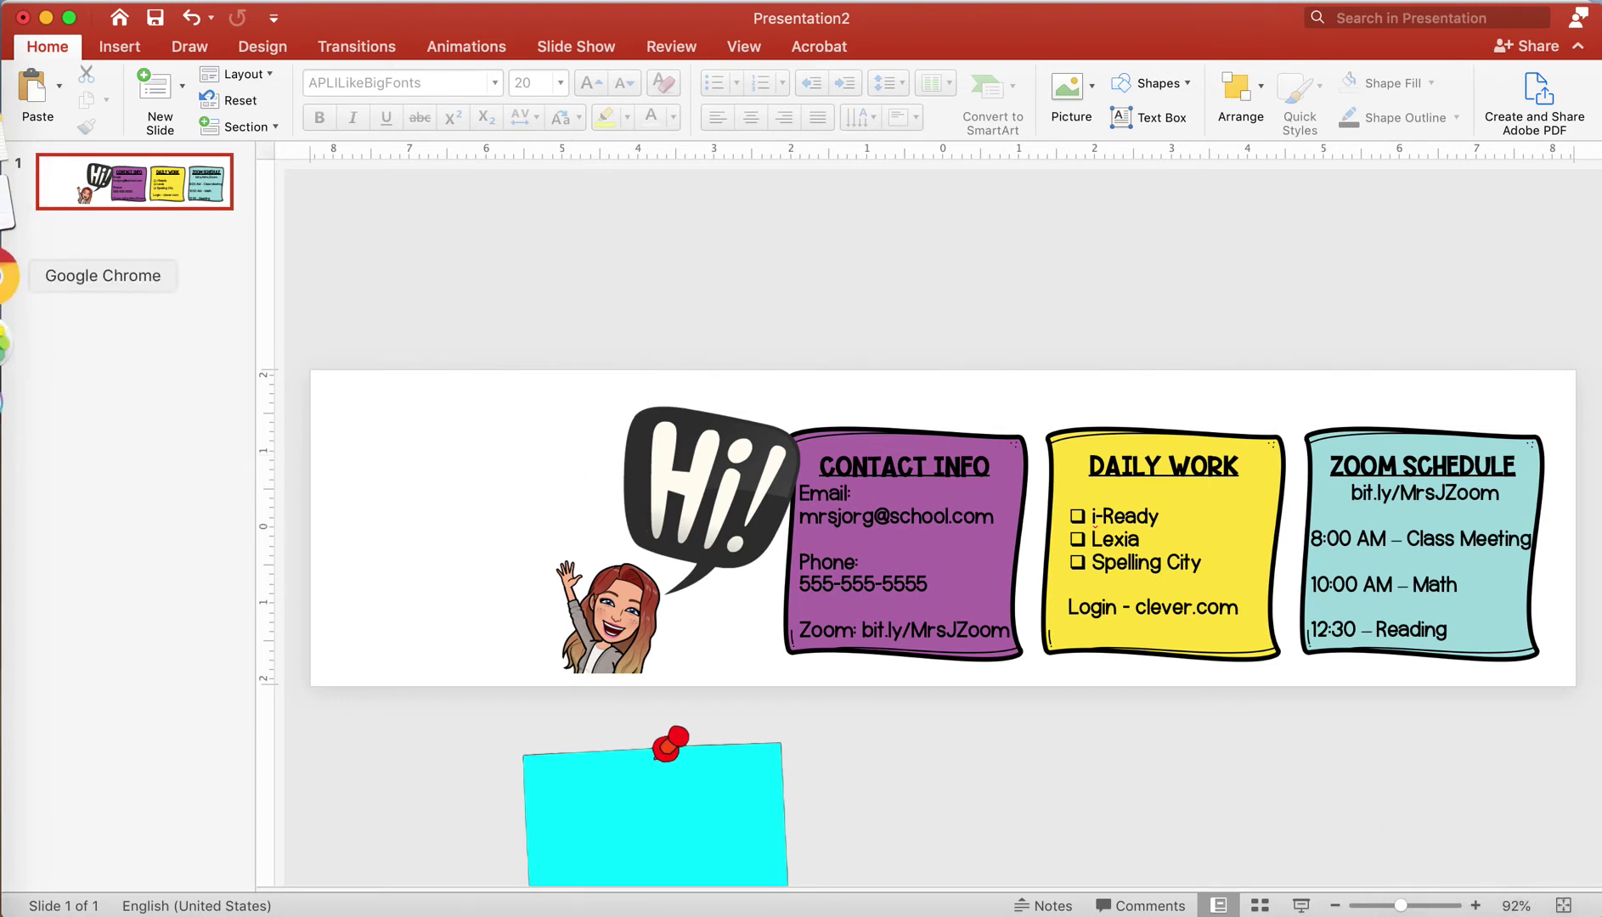
pyautogui.click(7, 272)
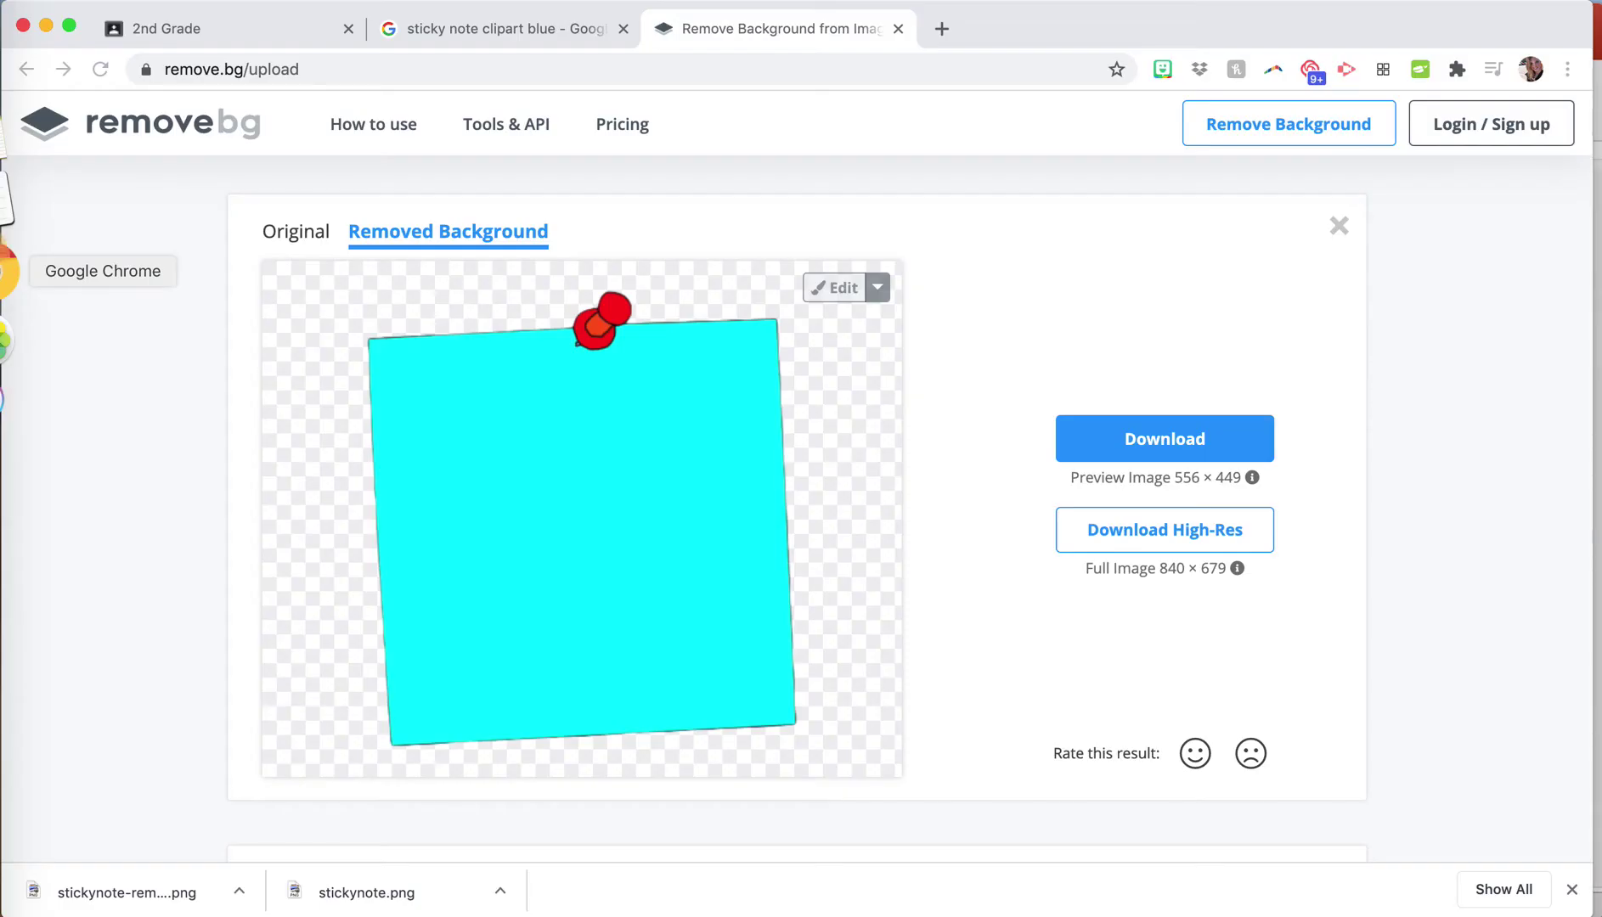
pyautogui.click(246, 32)
pyautogui.moveTo(1119, 26); pyautogui.dragTo(1120, 0)
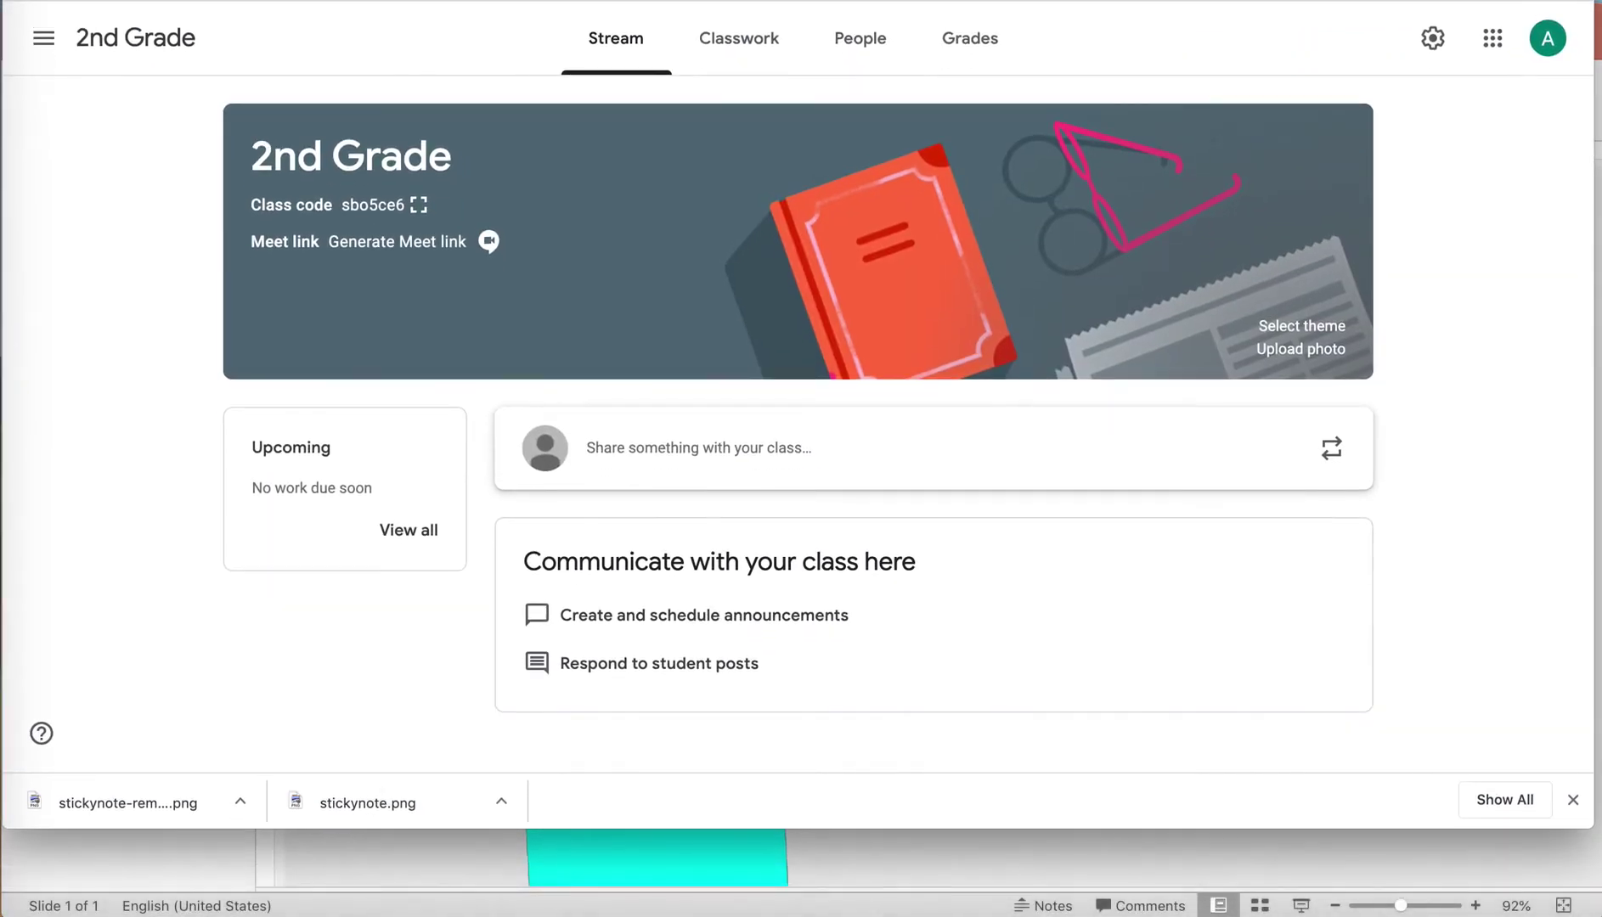
pyautogui.click(1289, 355)
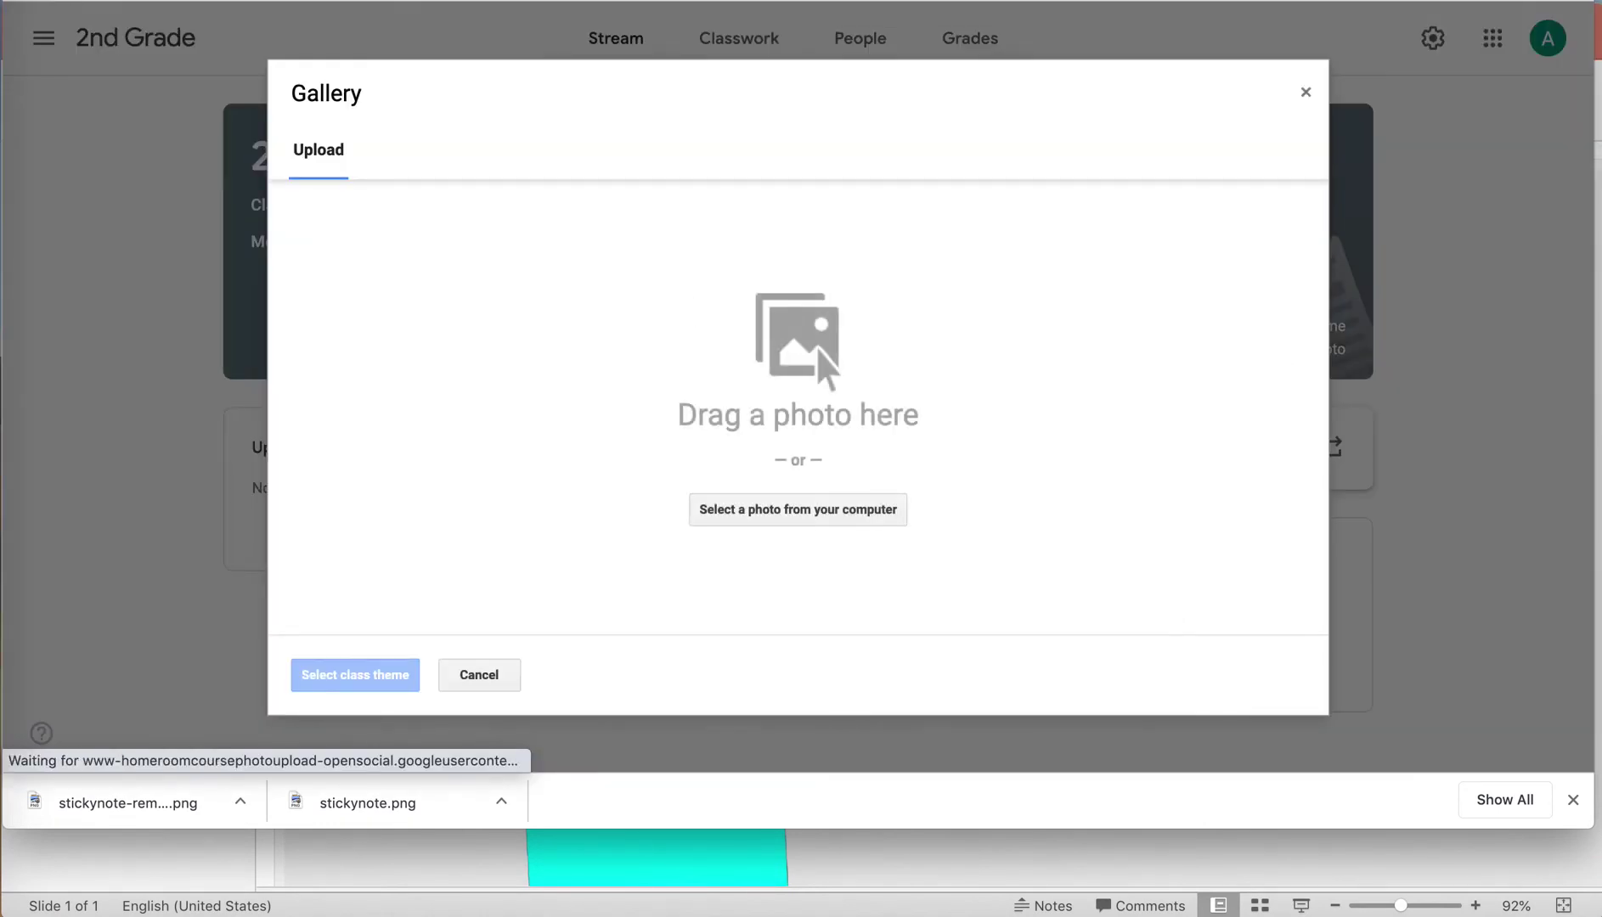
pyautogui.click(1573, 800)
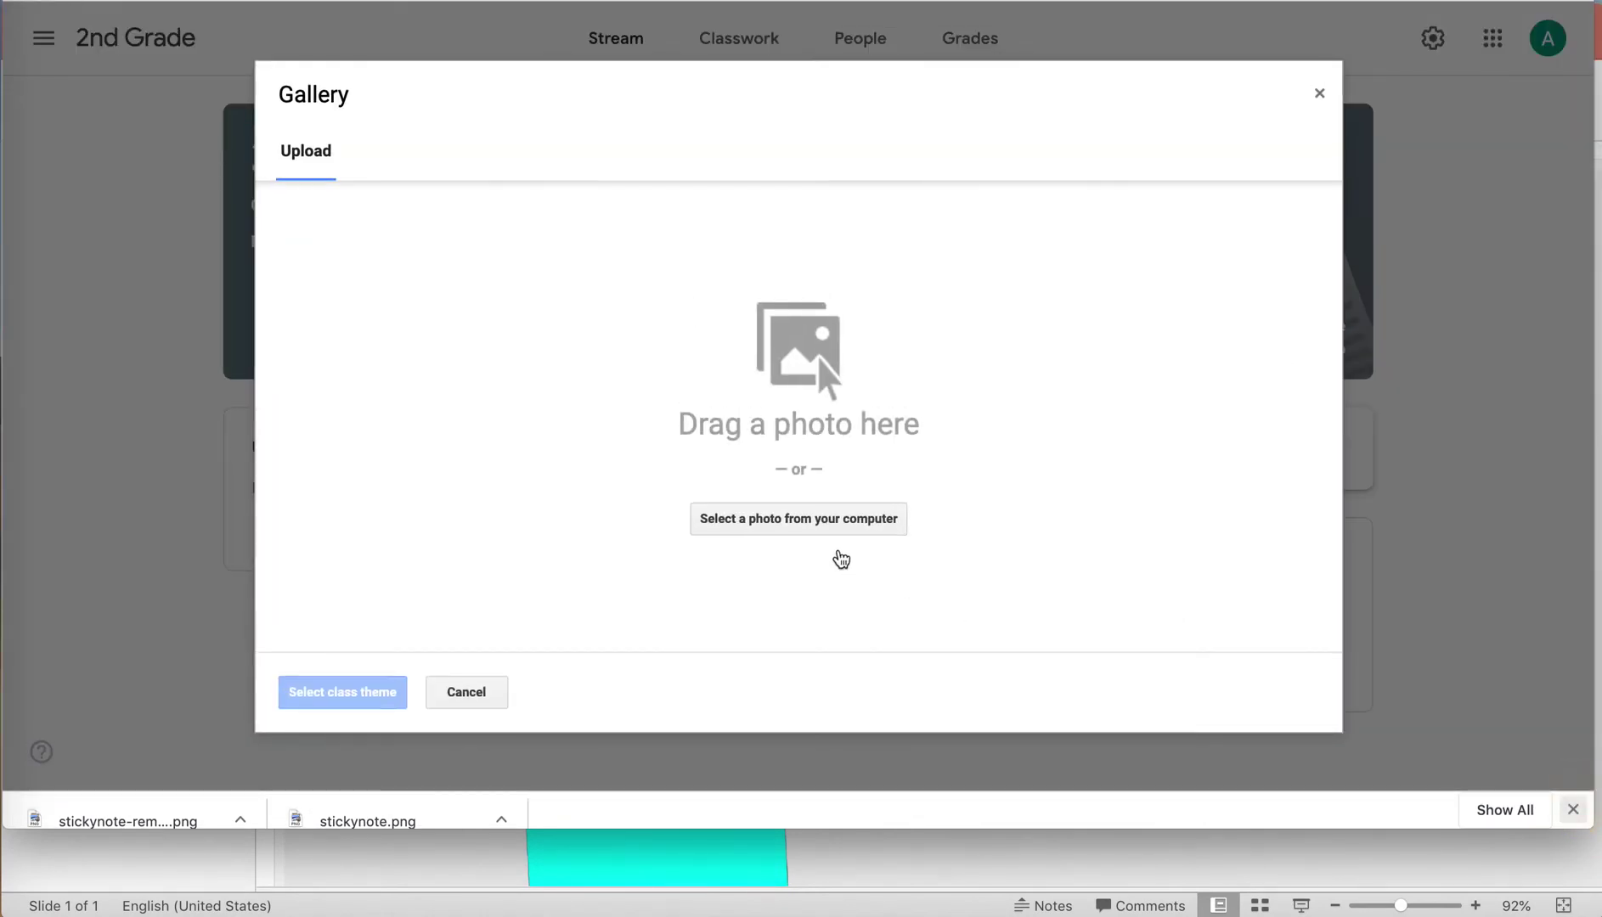
# Step: Upload 'Screen Shot 2020-08-31 at 6.56.29 AM.png' from Desktop > Screenshots
pyautogui.click(789, 546)
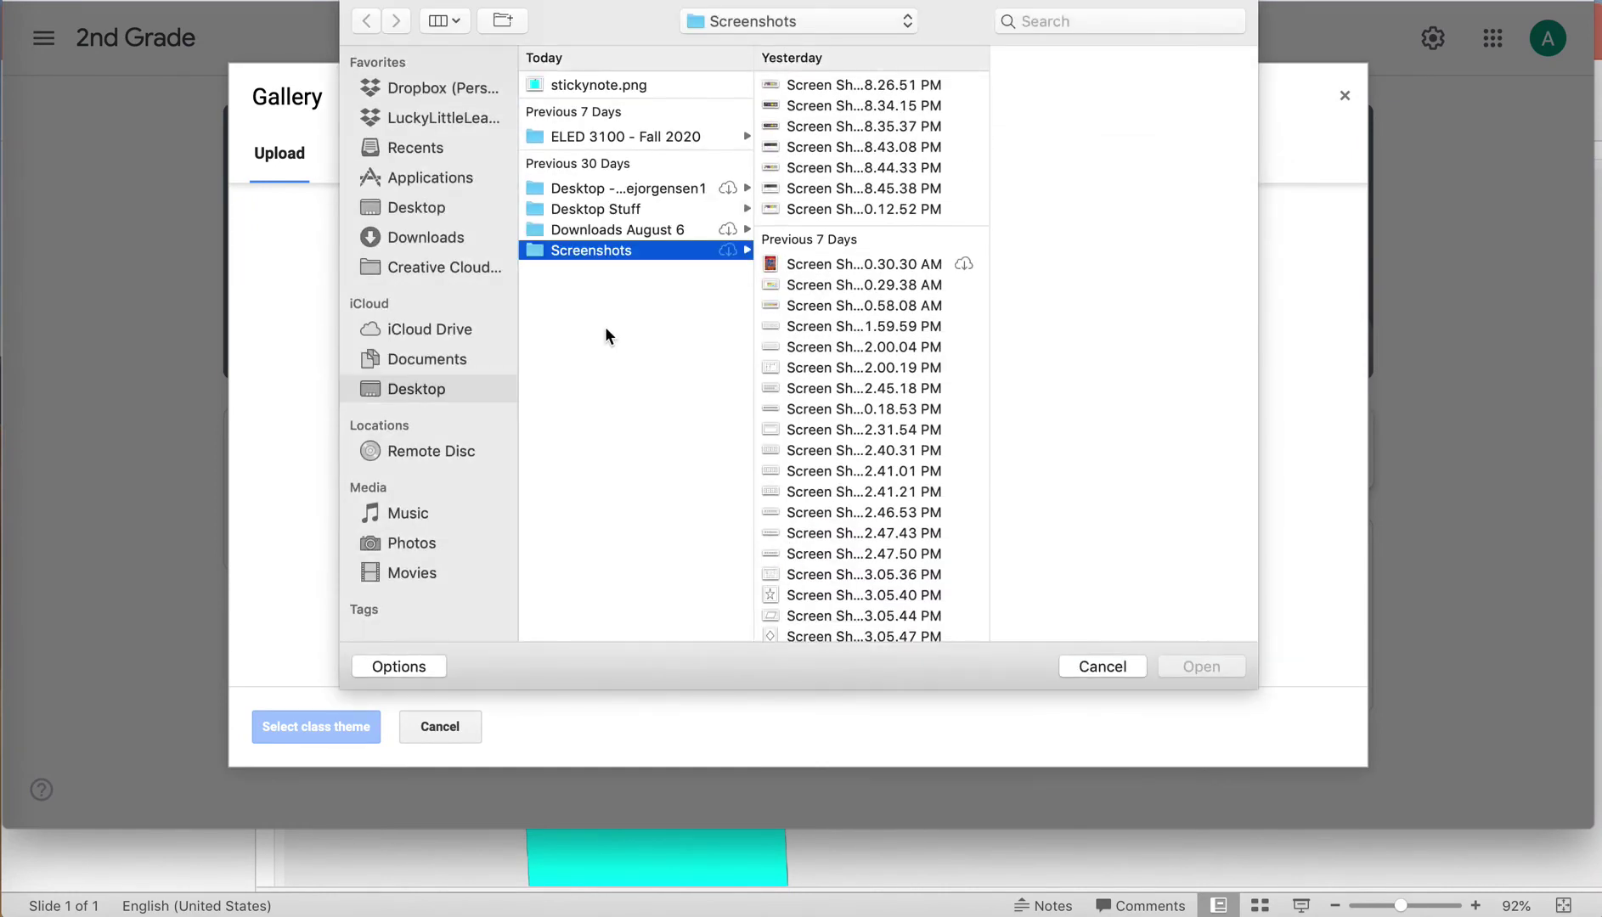
pyautogui.click(406, 207)
pyautogui.click(607, 253)
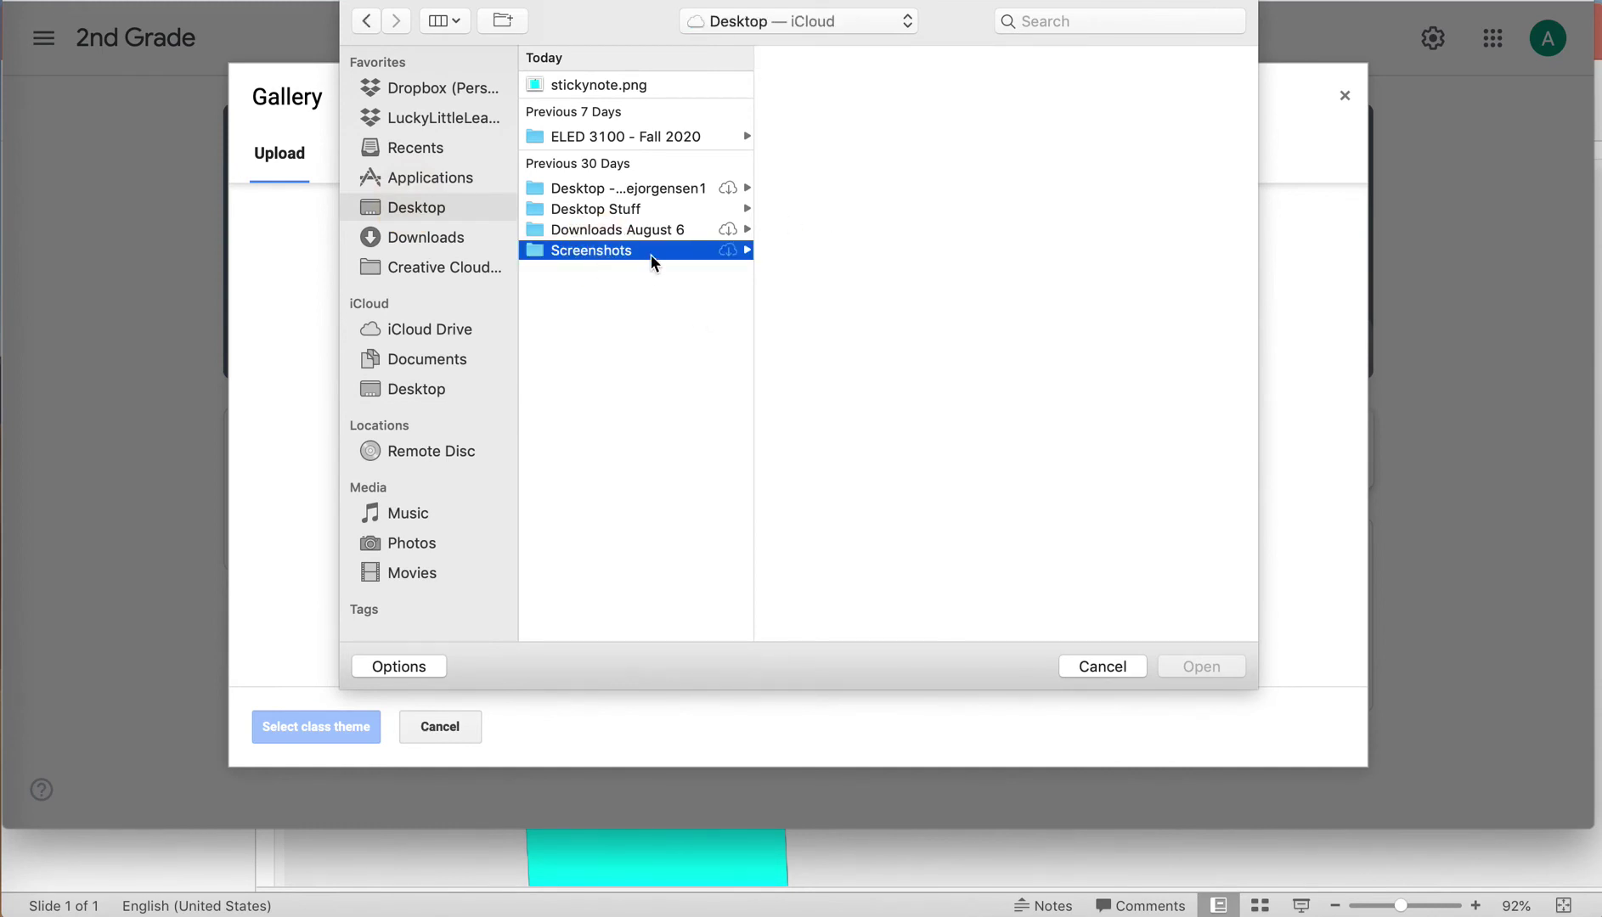
pyautogui.click(592, 250)
pyautogui.doubleClick(801, 86)
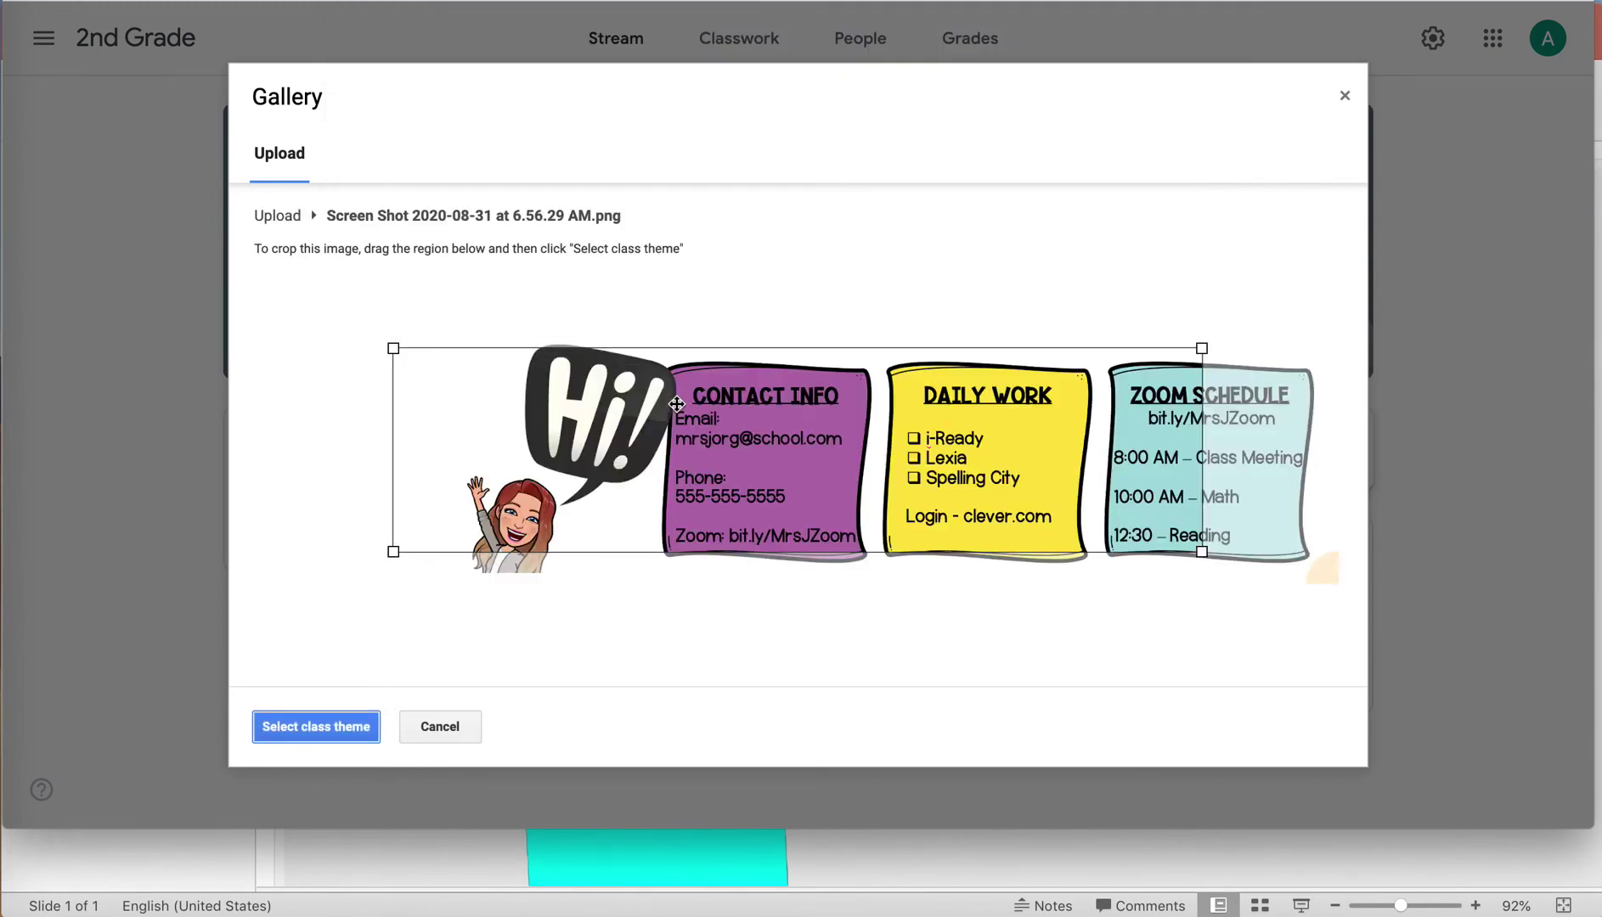
# Step: Widen the crop to cover the whole banner and apply it as the class theme
pyautogui.moveTo(393, 347); pyautogui.dragTo(239, 286)
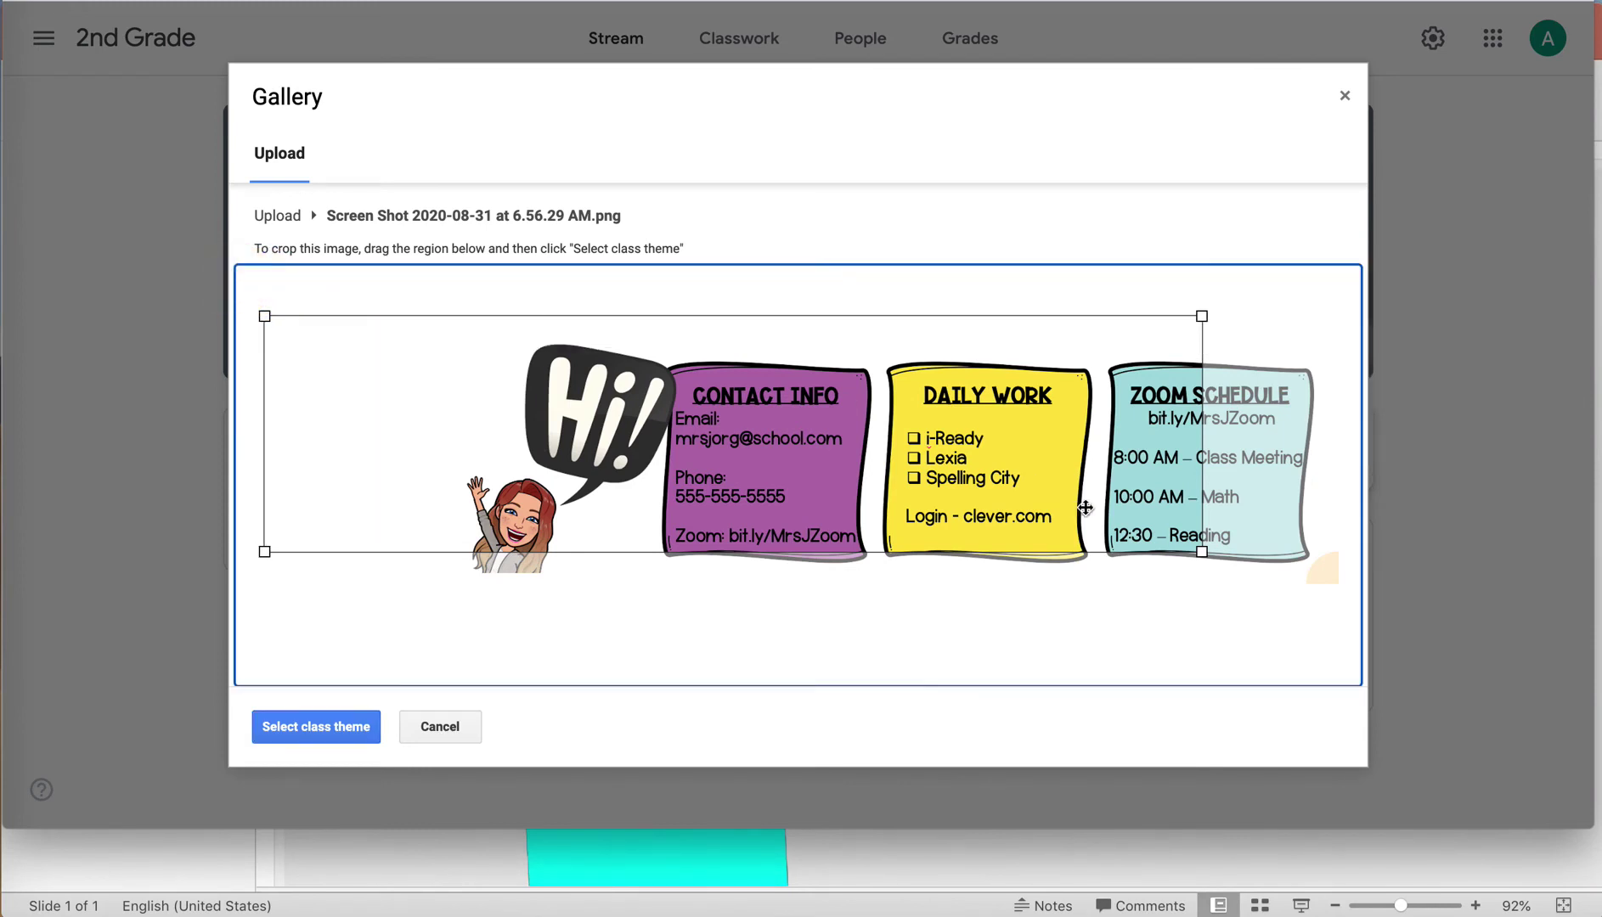
pyautogui.moveTo(1201, 552); pyautogui.dragTo(1337, 586)
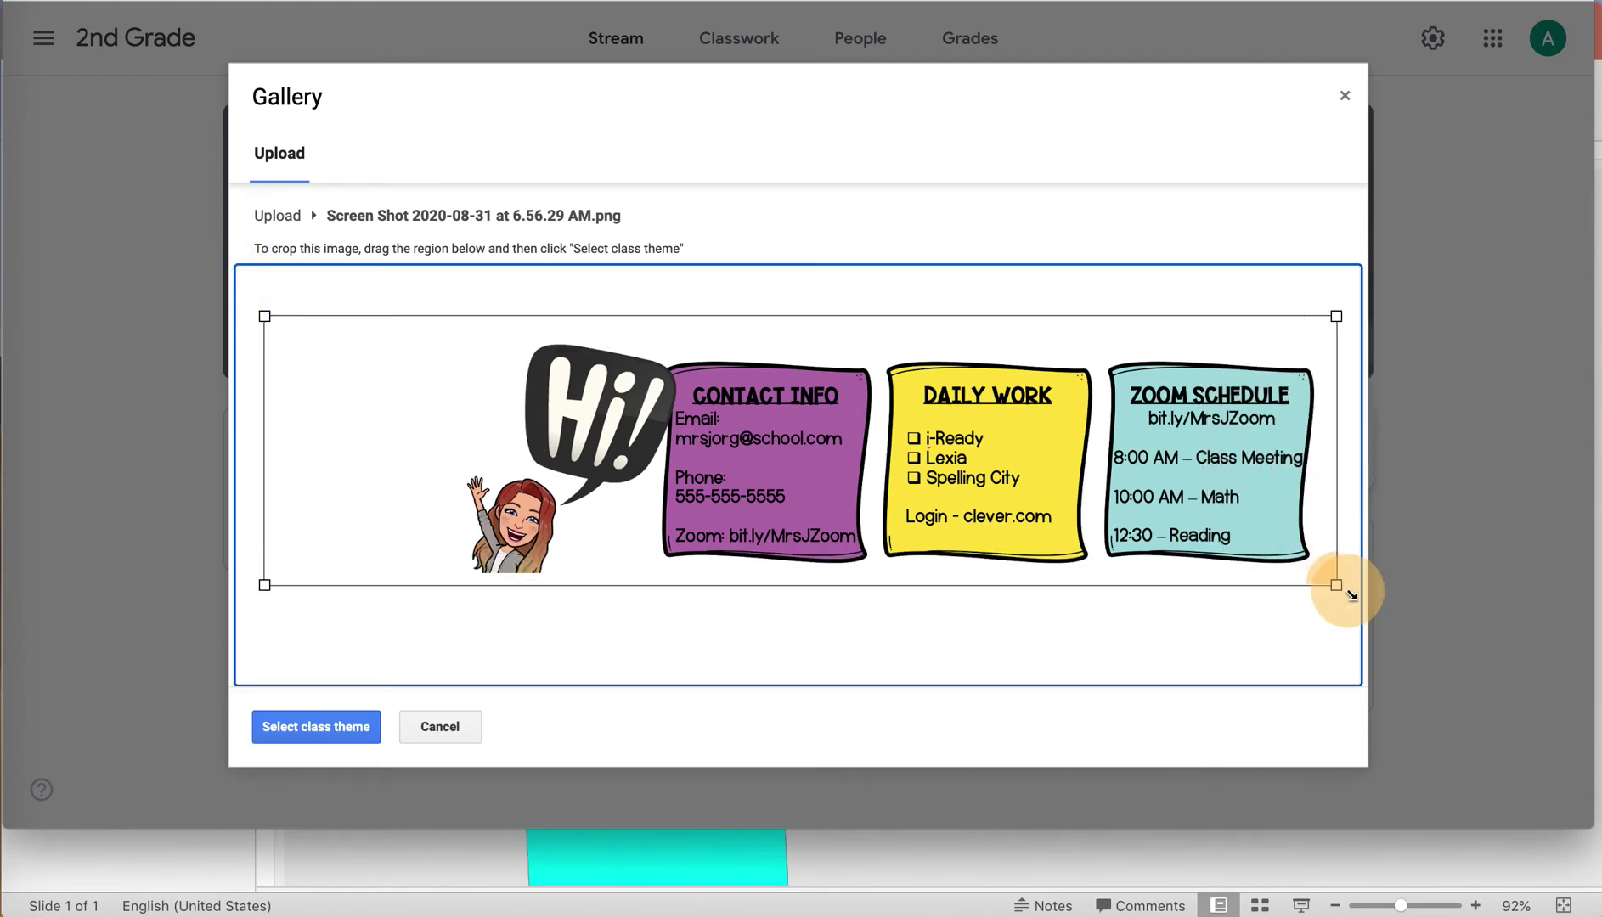
pyautogui.click(1363, 602)
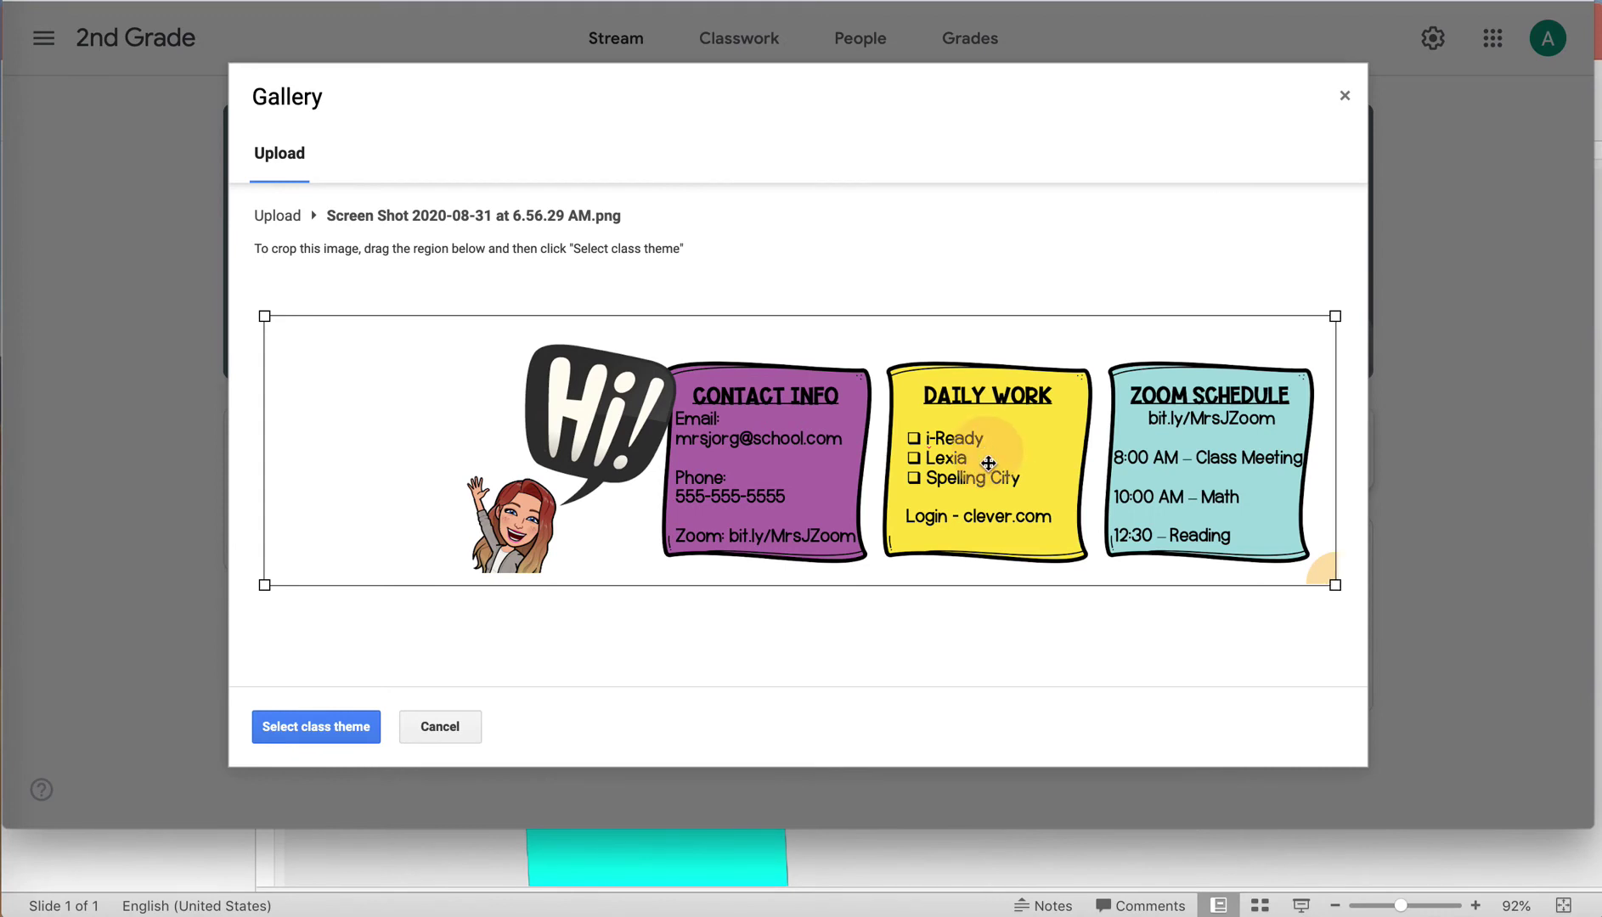
pyautogui.click(338, 730)
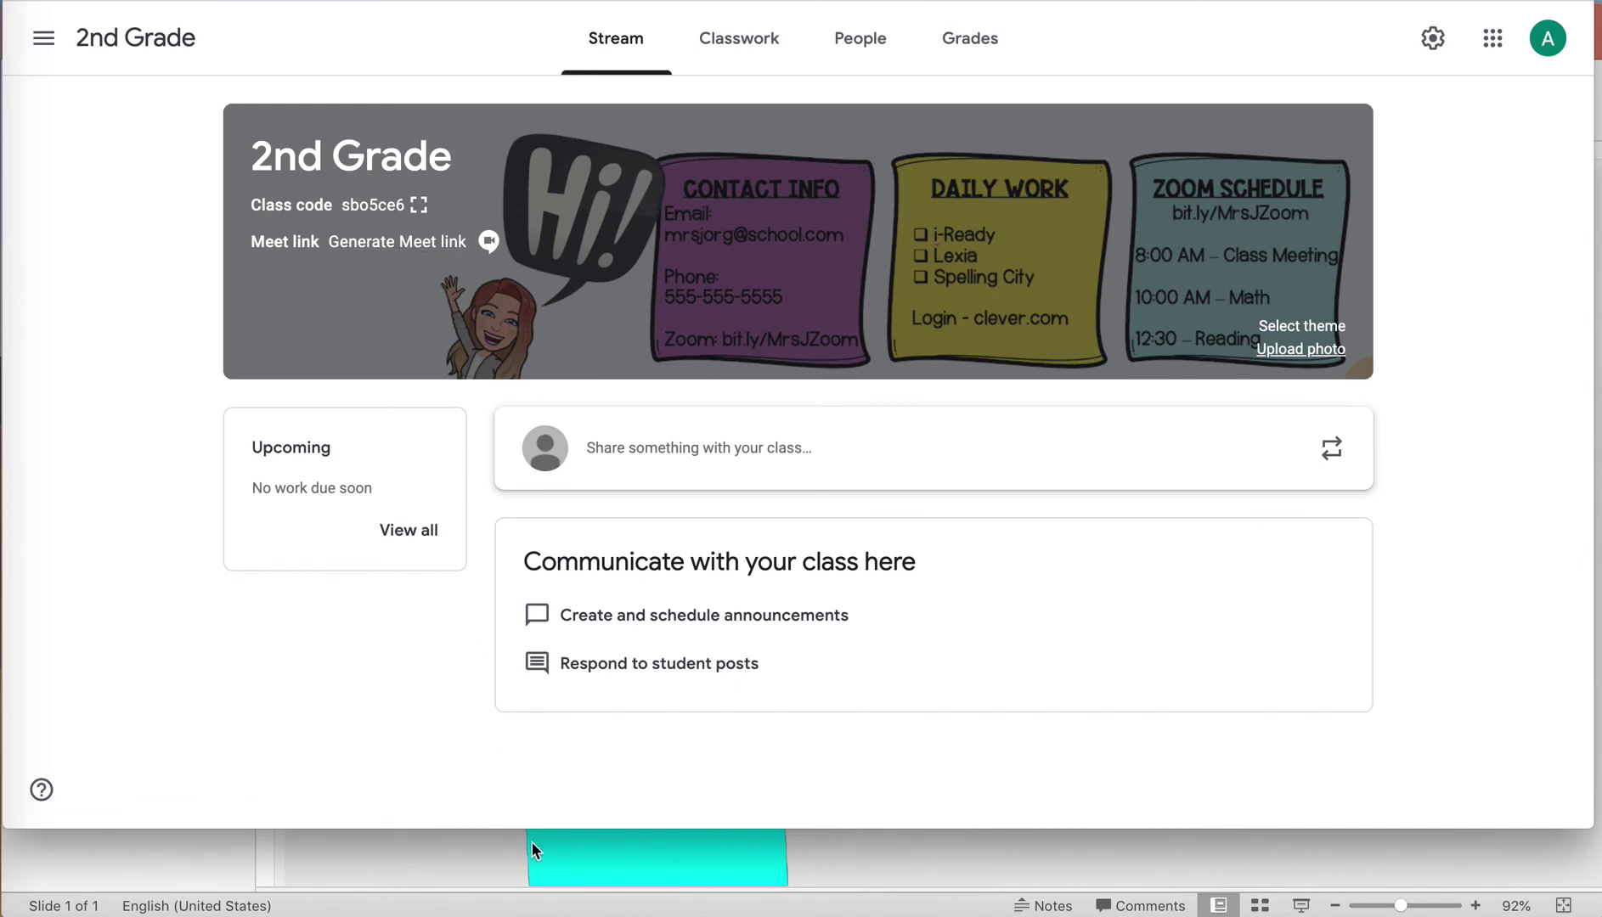
# Step: Stretch the browser window down to the screen bottom so the banner page gets full height
pyautogui.moveTo(530, 829); pyautogui.dragTo(530, 909)
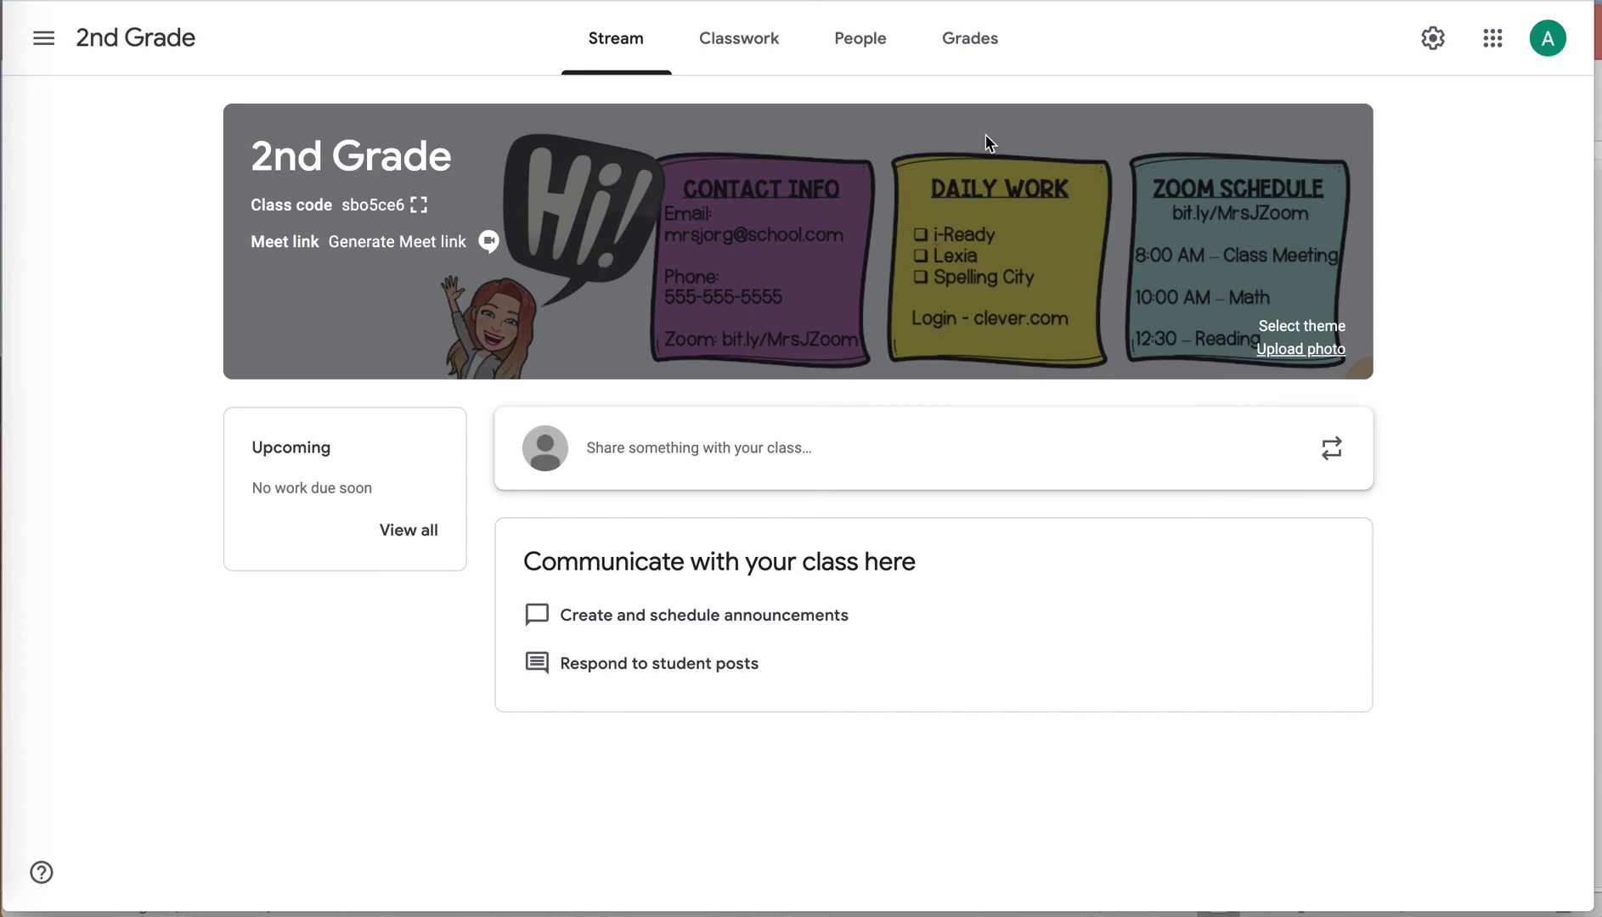
# Step: Inspect the banner, untick the ::before background-color to remove the dark overlay, then close DevTools
pyautogui.rightClick(357, 332)
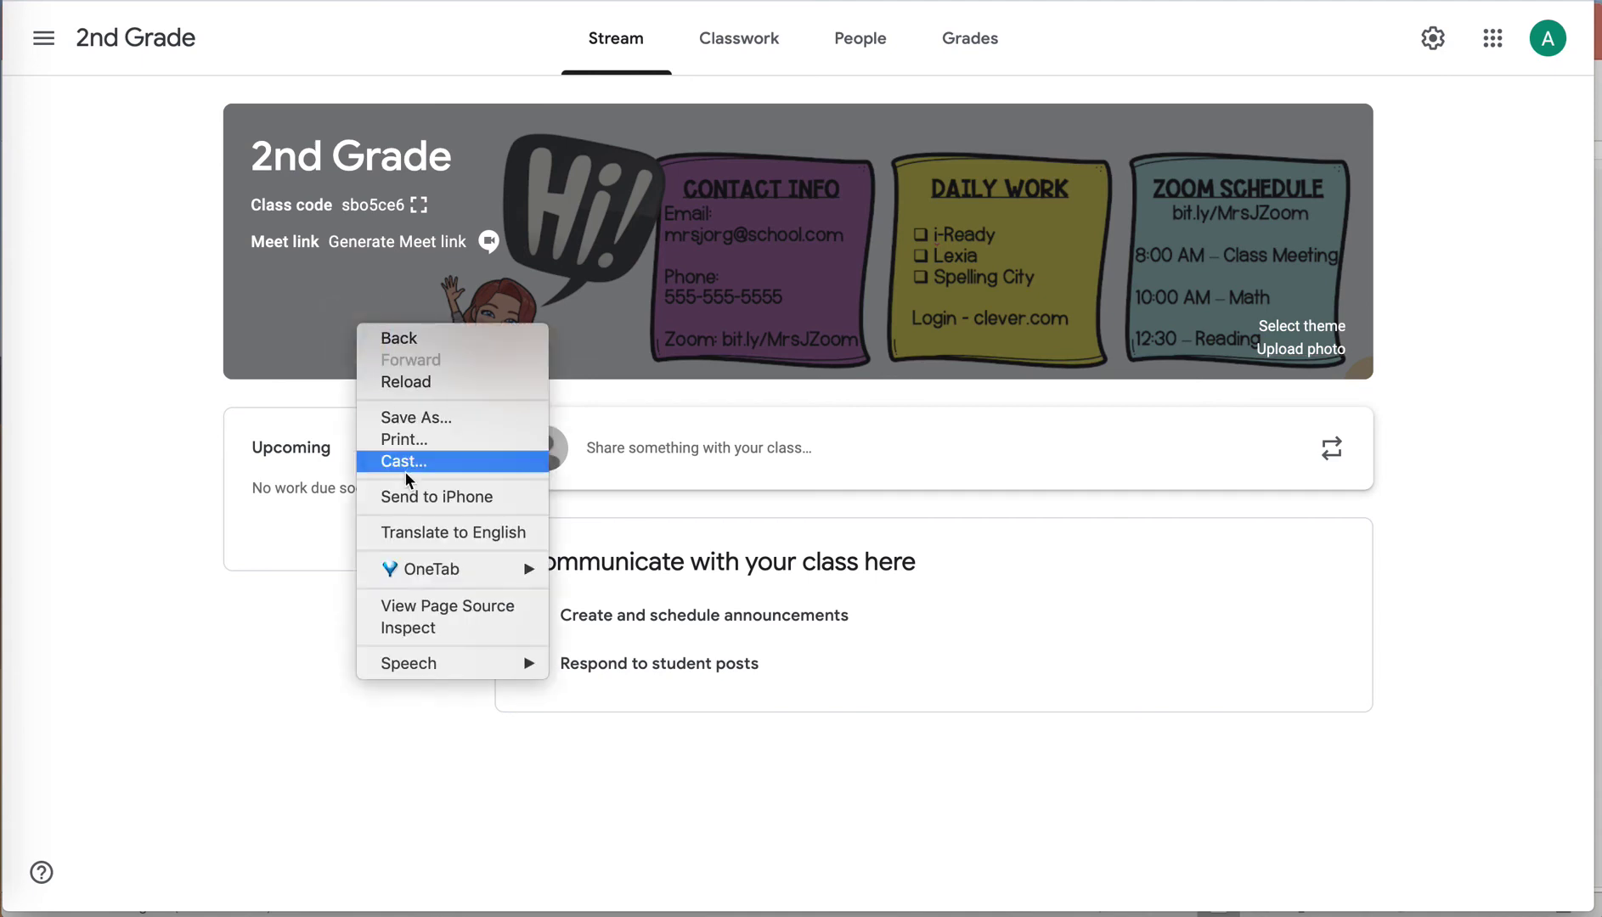
pyautogui.click(418, 633)
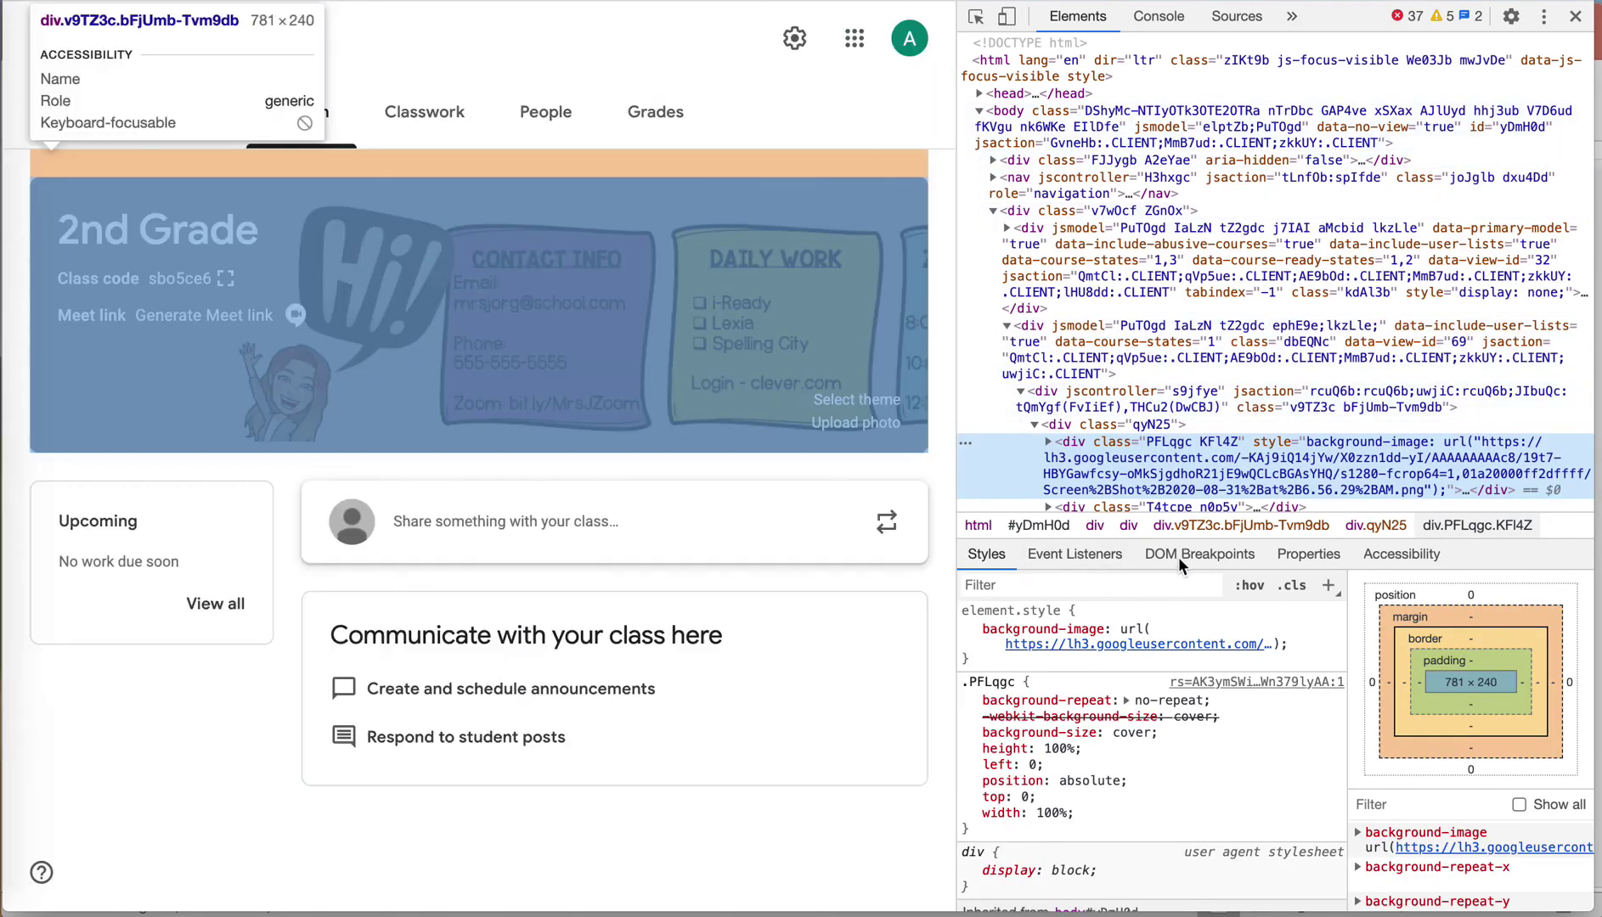
pyautogui.scroll(-1, 1087, 722)
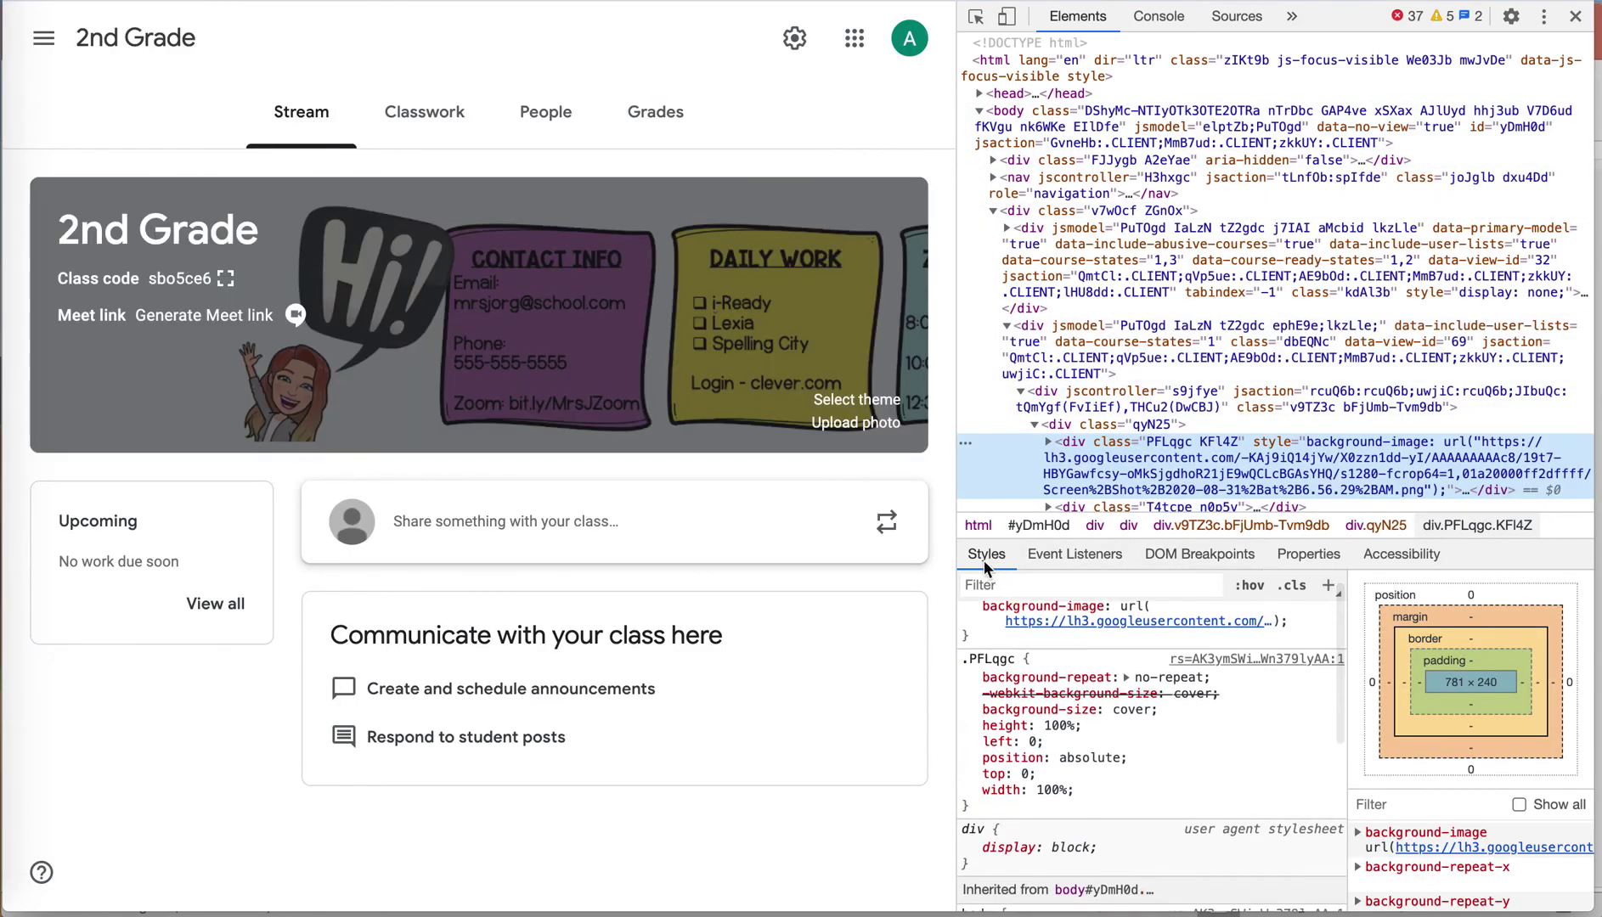
pyautogui.scroll(-2, 1049, 690)
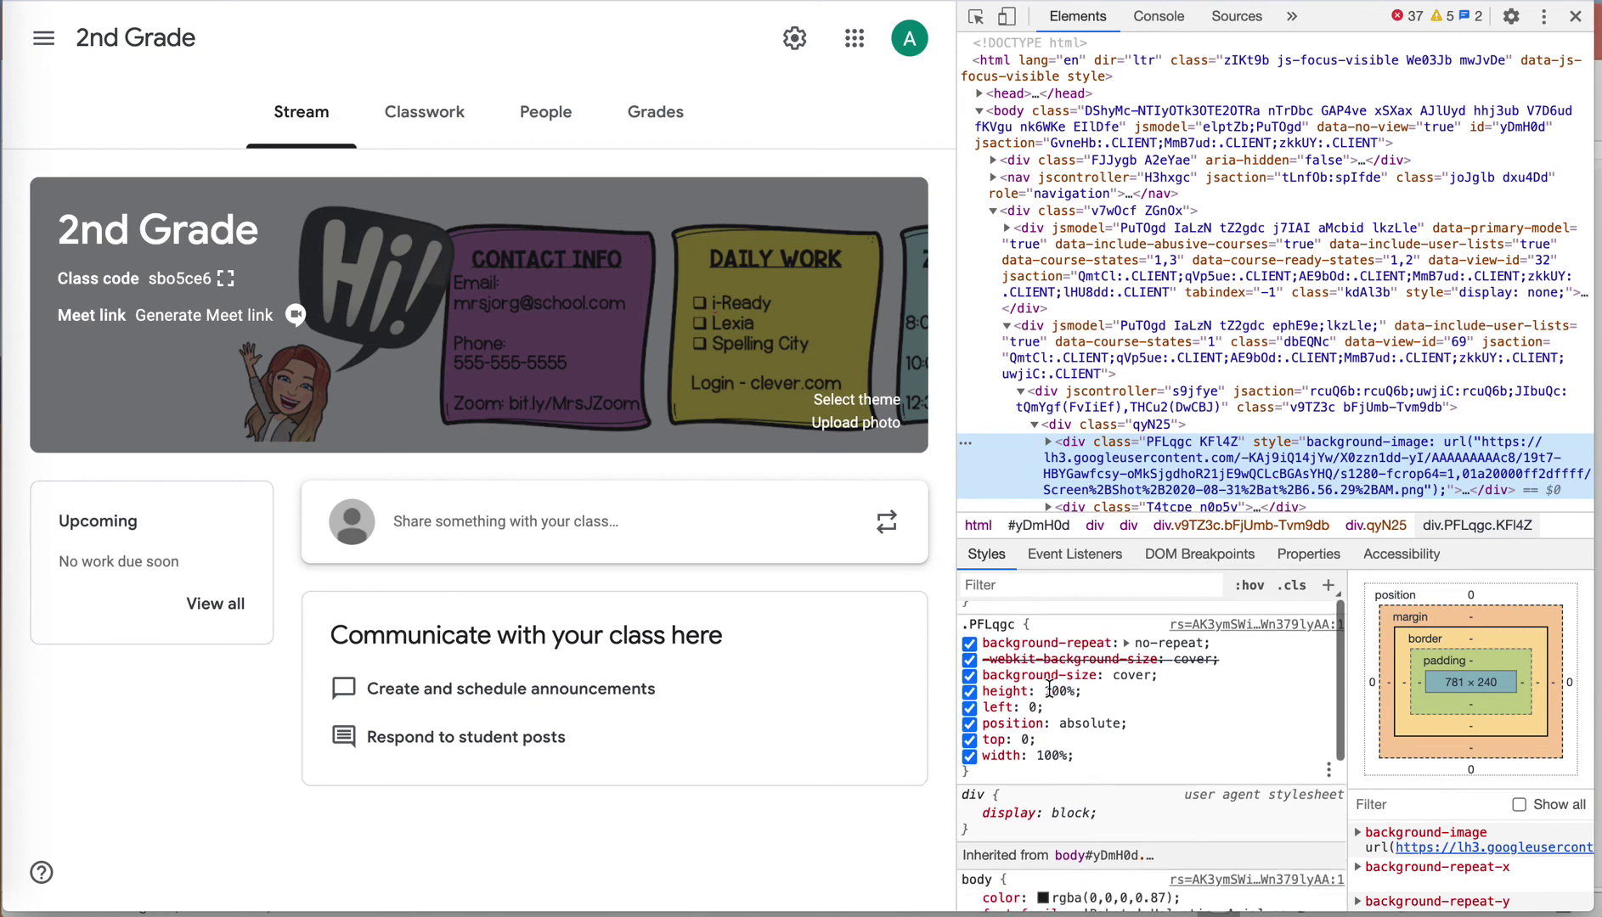
pyautogui.scroll(-20, 1050, 690)
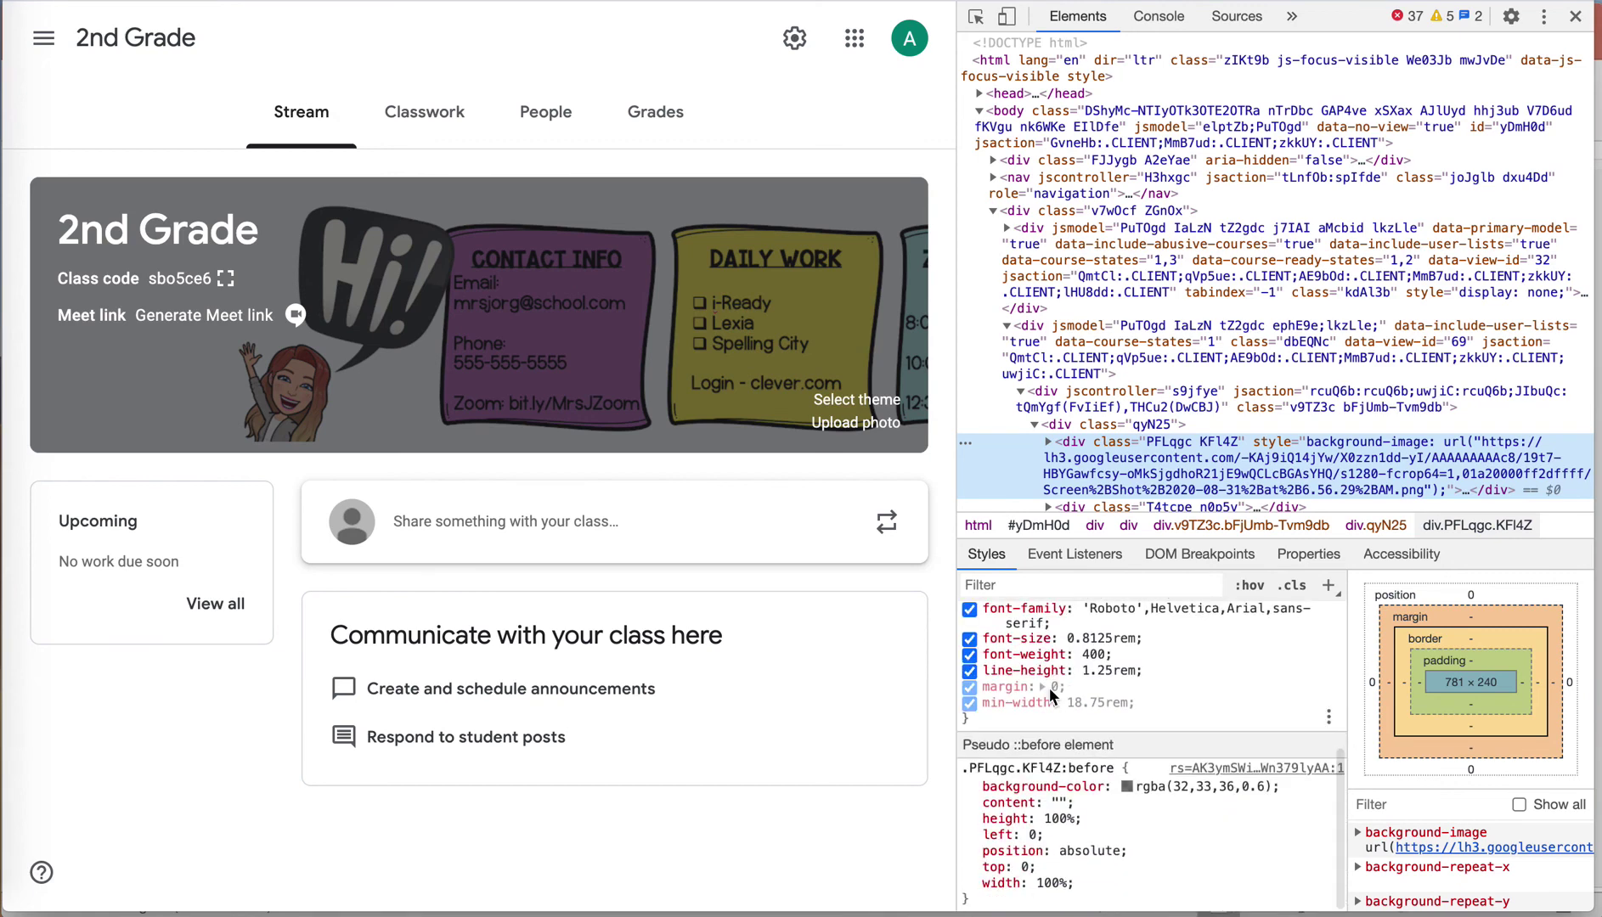
pyautogui.click(969, 787)
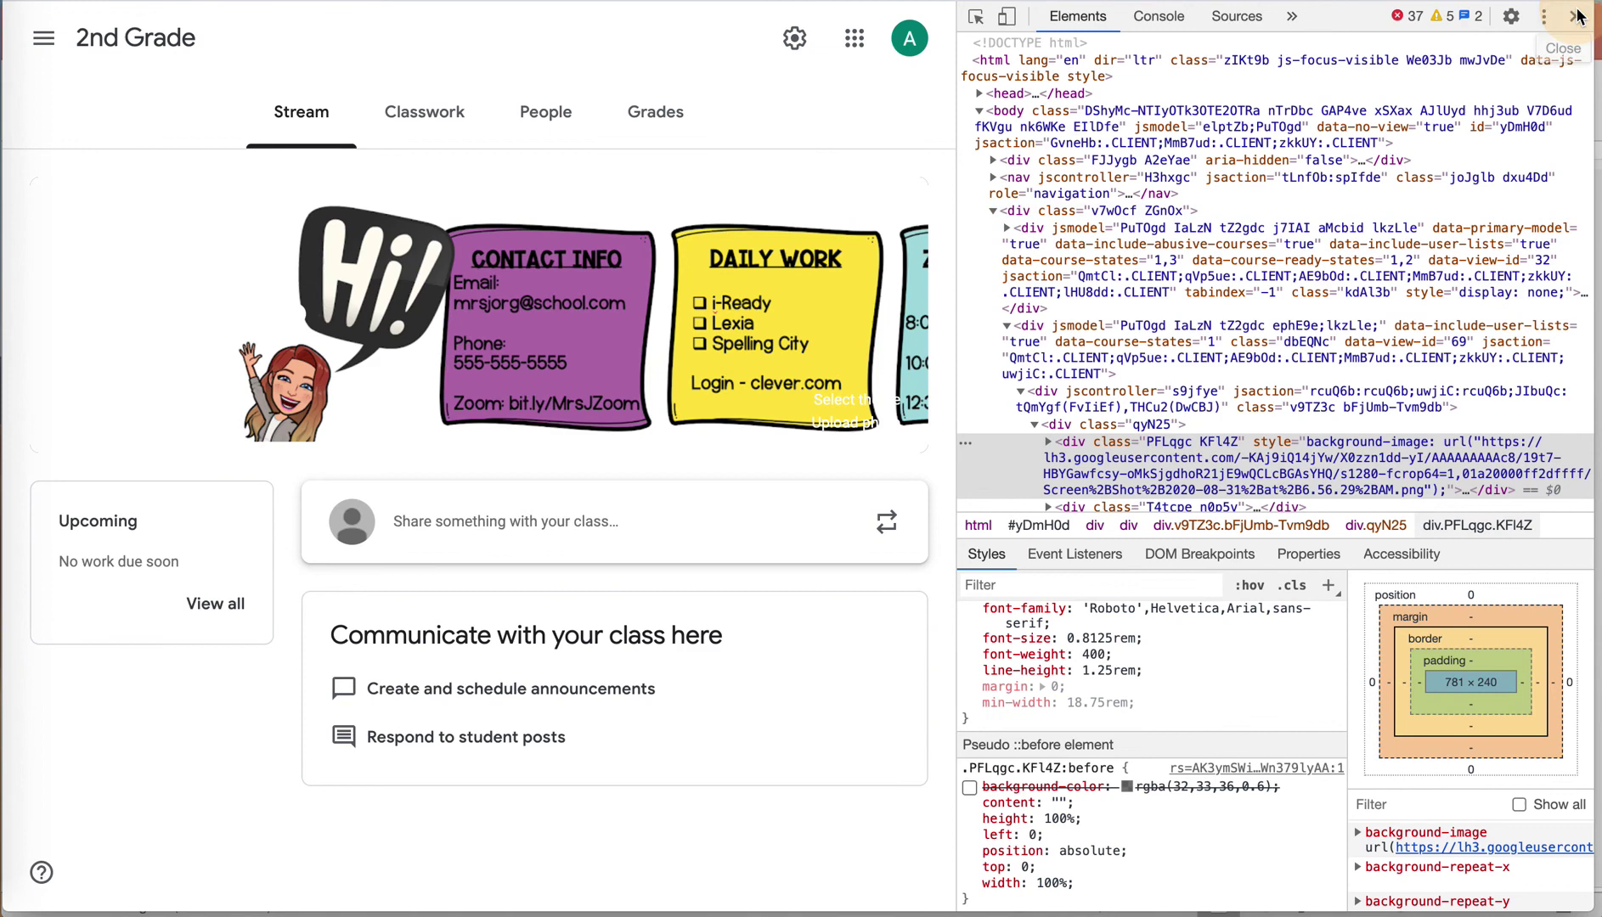
pyautogui.click(1576, 19)
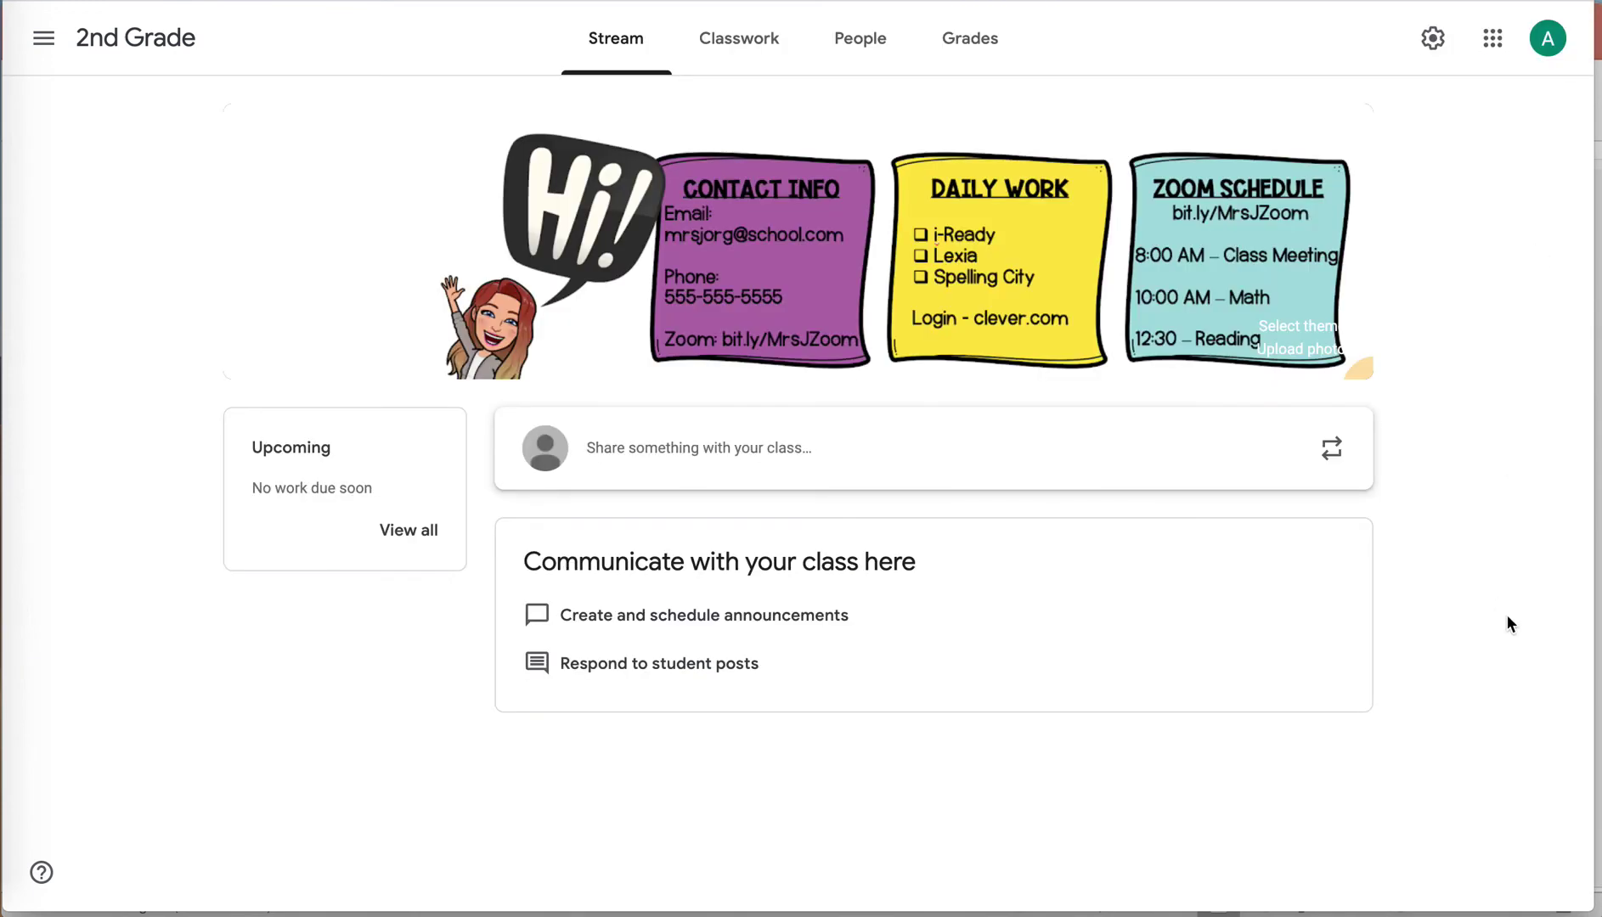